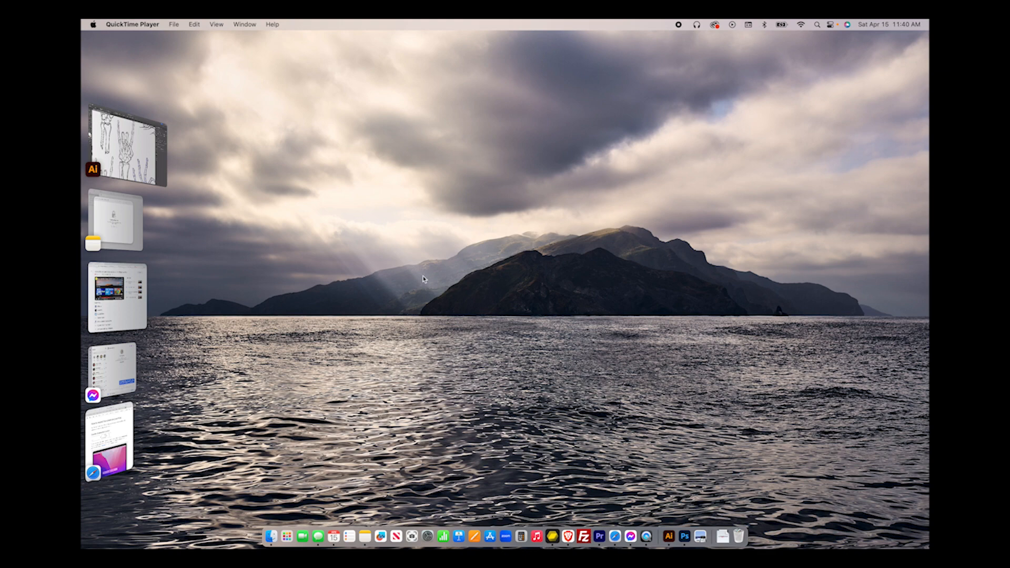
Switch to Illustrator and open the Spring State Tournament TShirt.ai file from Downloads, ignoring its missing linked images.
{"action": "left_click", "coordinate": [130, 142]}
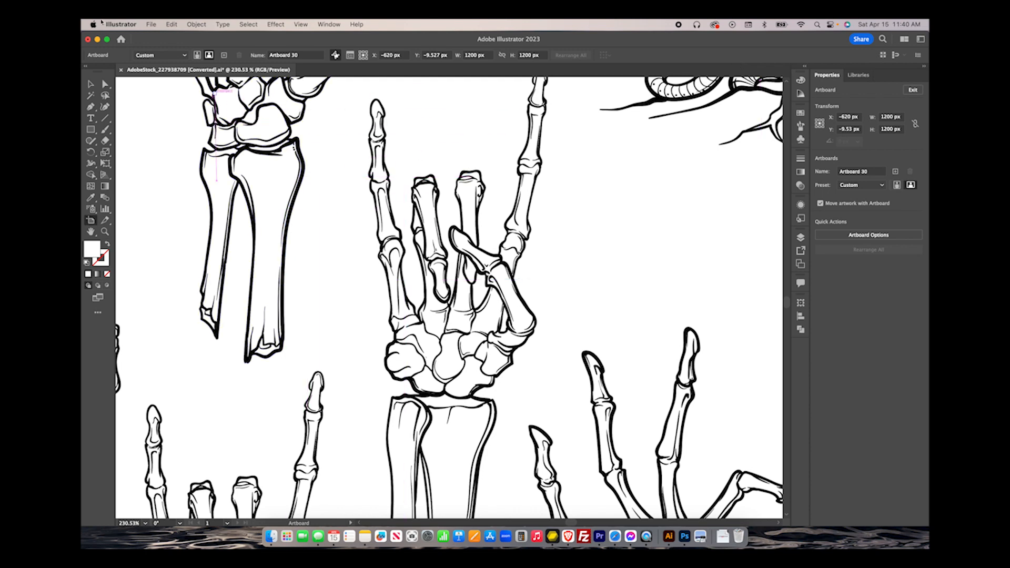
{"action": "left_click", "coordinate": [152, 24]}
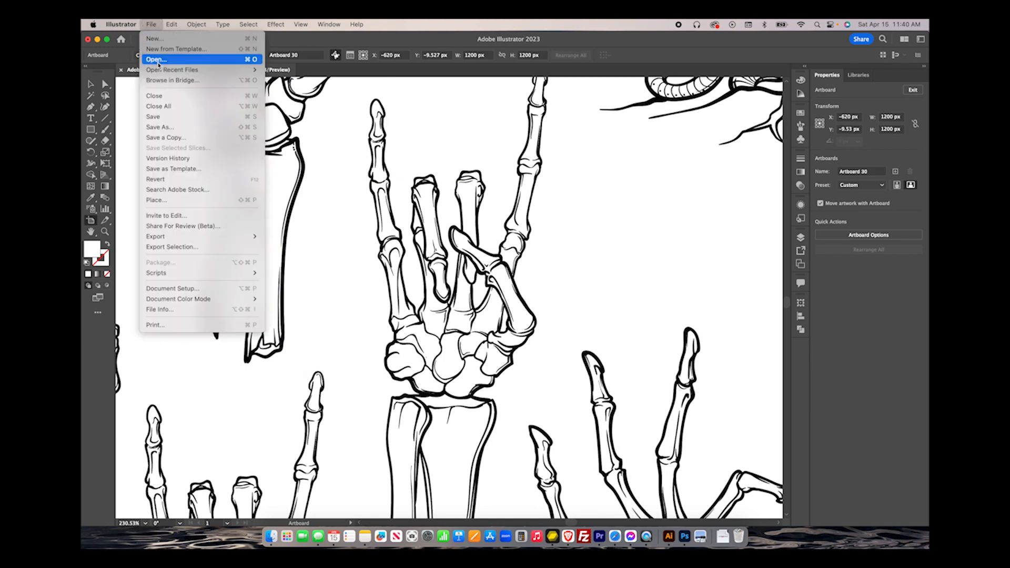
{"action": "left_click", "coordinate": [157, 61]}
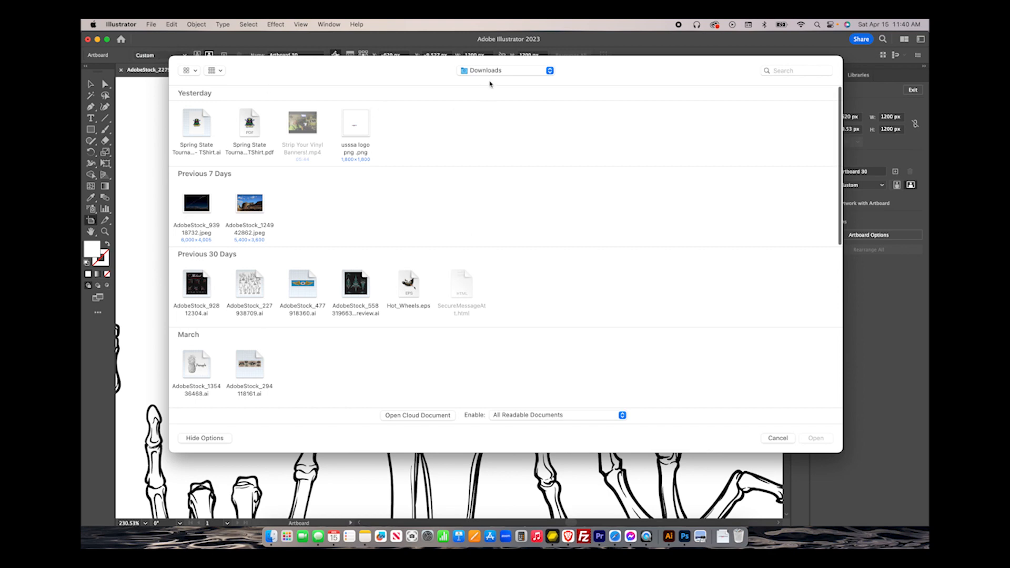
{"action": "double_click", "coordinate": [192, 127]}
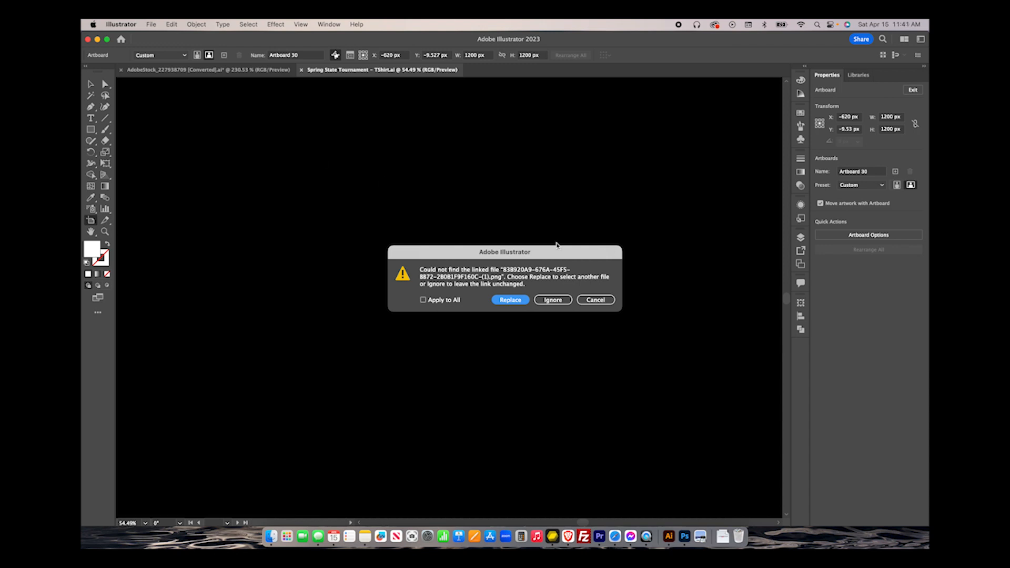
{"action": "left_click", "coordinate": [558, 306]}
{"action": "left_click", "coordinate": [558, 305]}
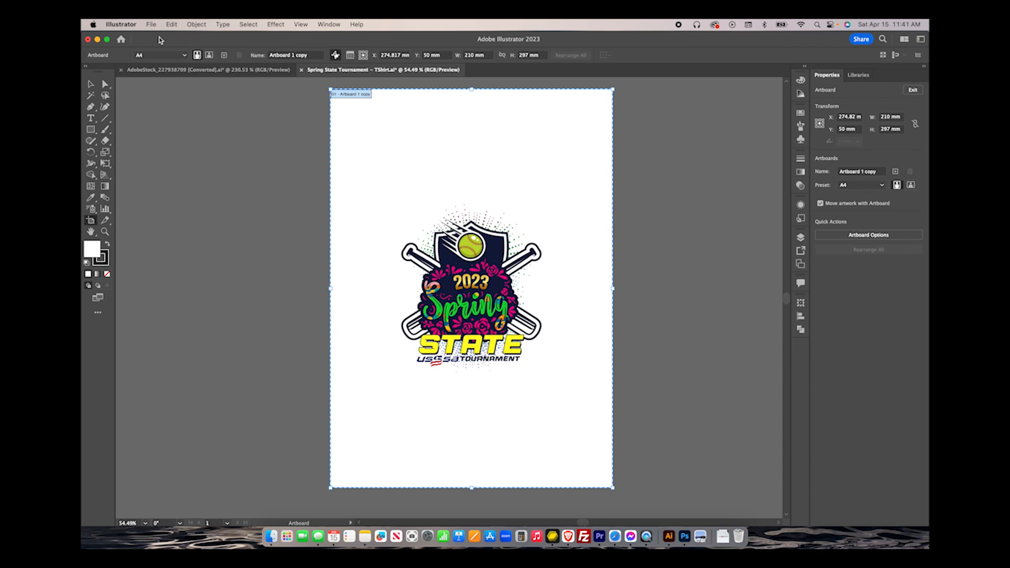
Change the document's units to inches.
{"action": "left_click", "coordinate": [152, 24]}
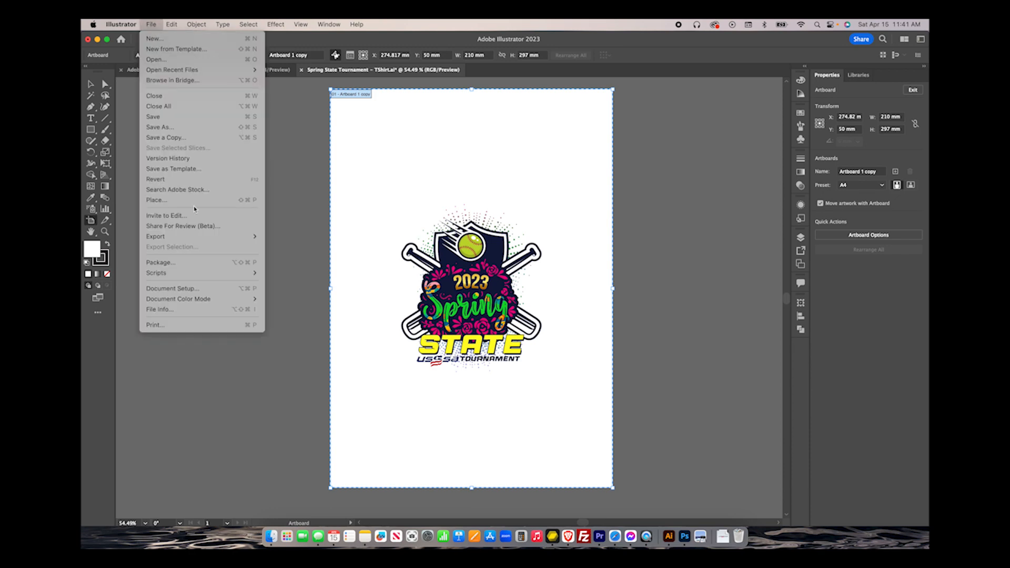
{"action": "left_click", "coordinate": [194, 288]}
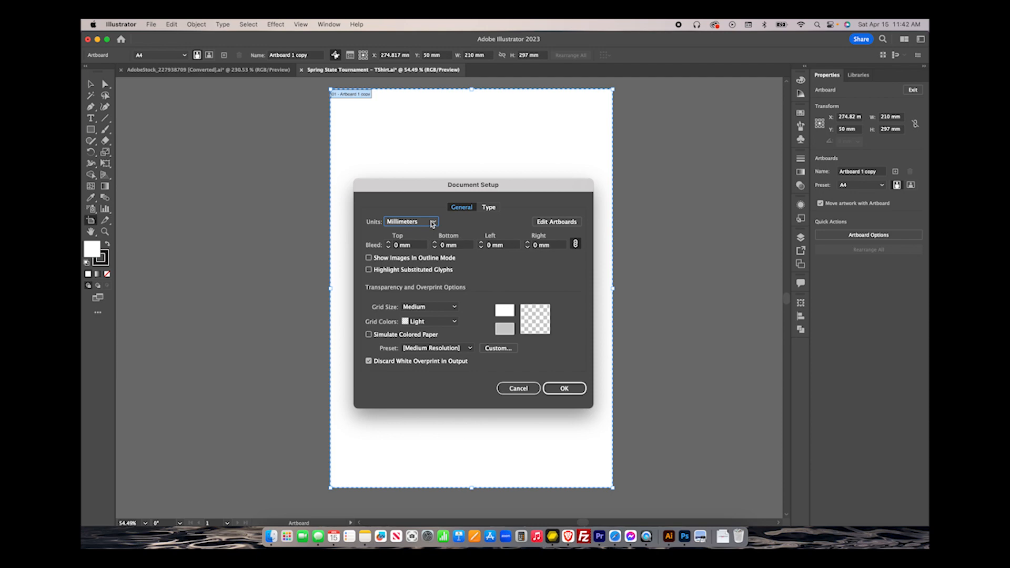
{"action": "left_click", "coordinate": [433, 224]}
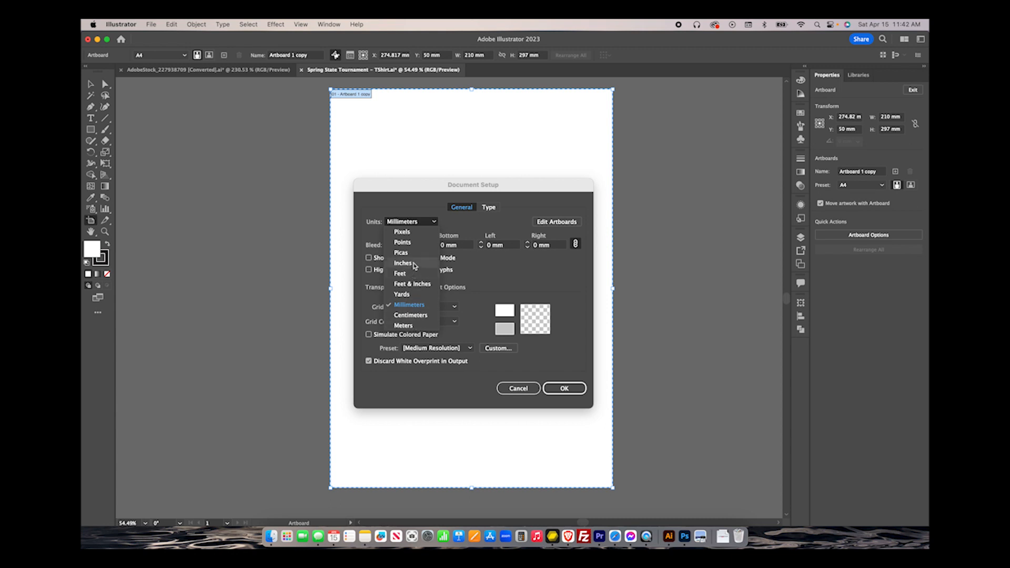
{"action": "left_click", "coordinate": [403, 263]}
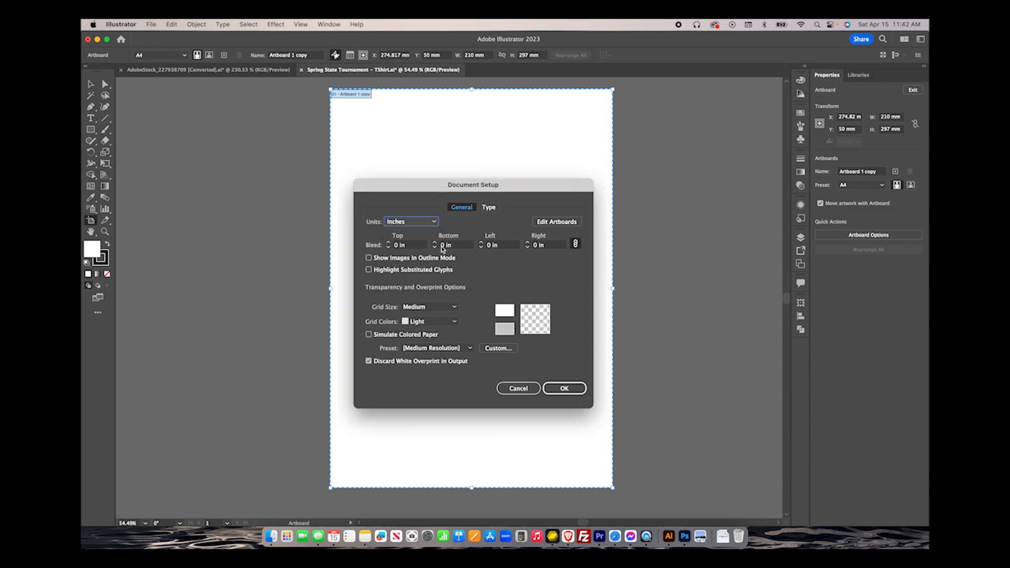
{"action": "left_click", "coordinate": [575, 390]}
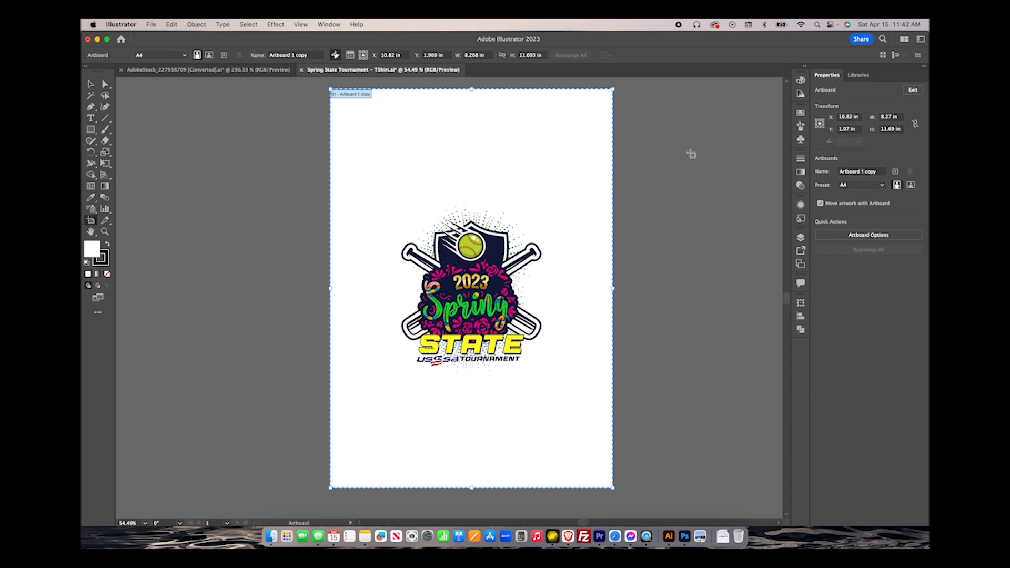
Enlarge the artboard to about 10.64 in wide and 13.3 in high by extending its right and top edges.
{"action": "left_click", "coordinate": [91, 84]}
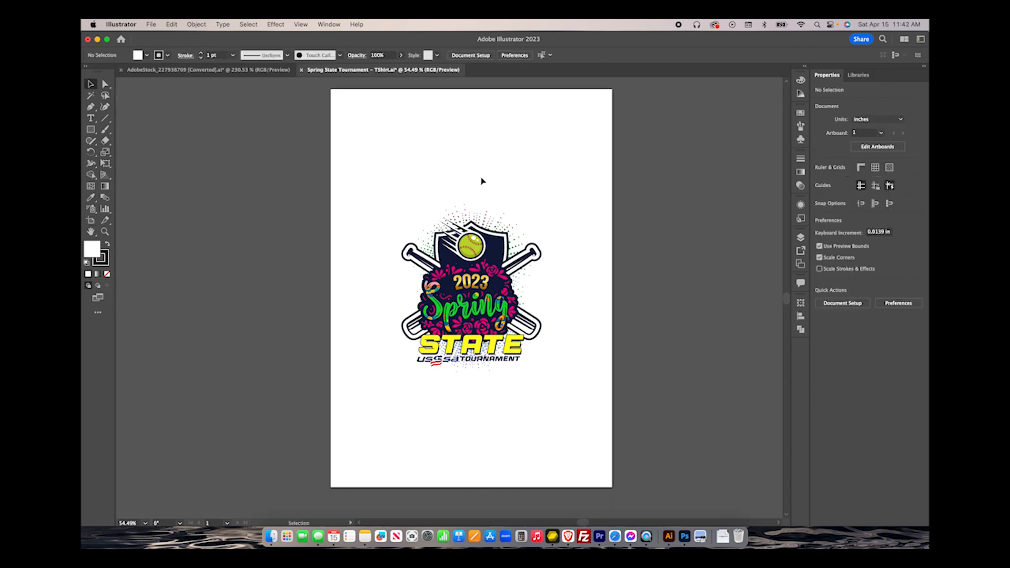
{"action": "left_click", "coordinate": [471, 55]}
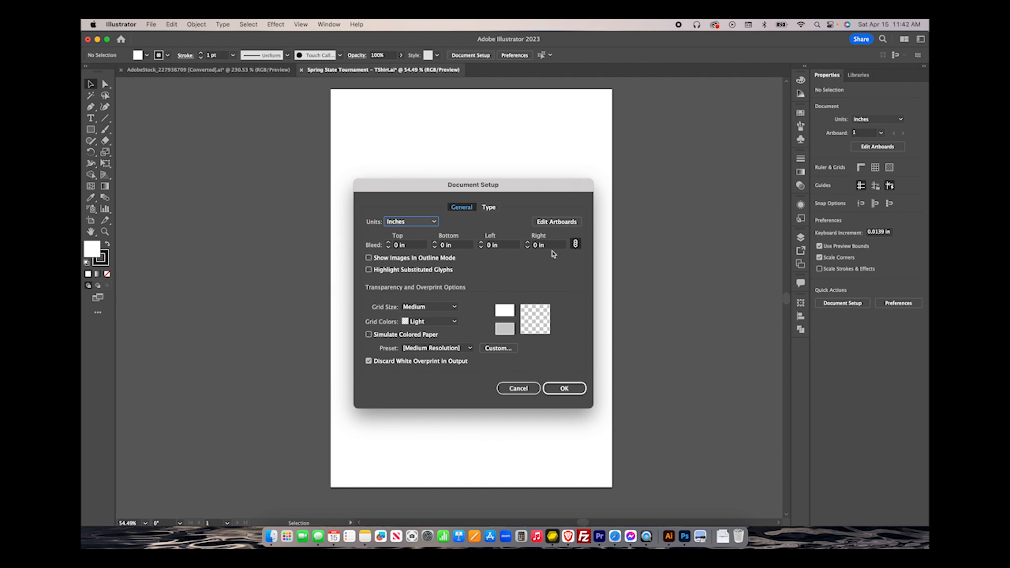
{"action": "left_click", "coordinate": [518, 388]}
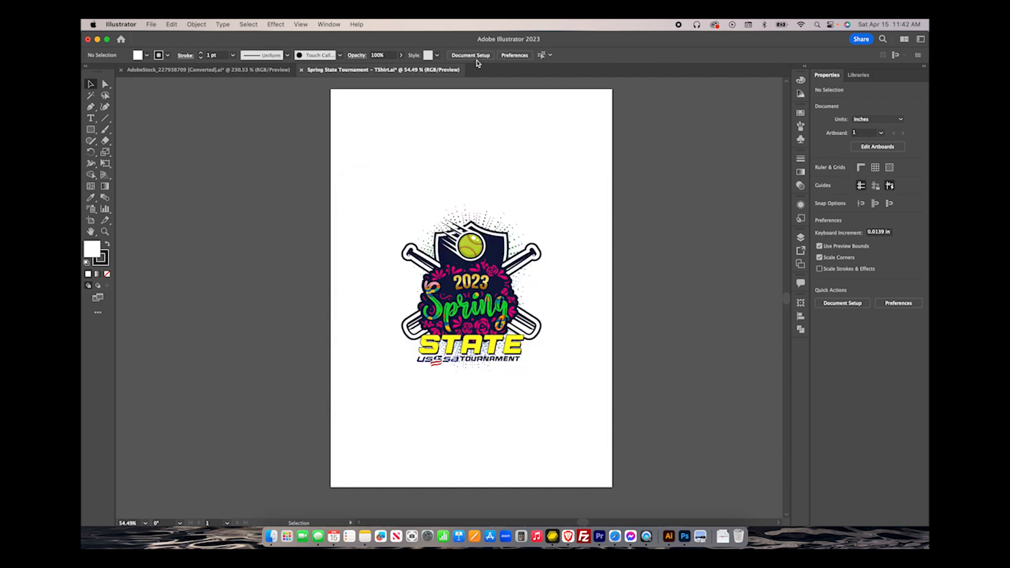
{"action": "left_click", "coordinate": [478, 56]}
{"action": "left_click", "coordinate": [557, 222]}
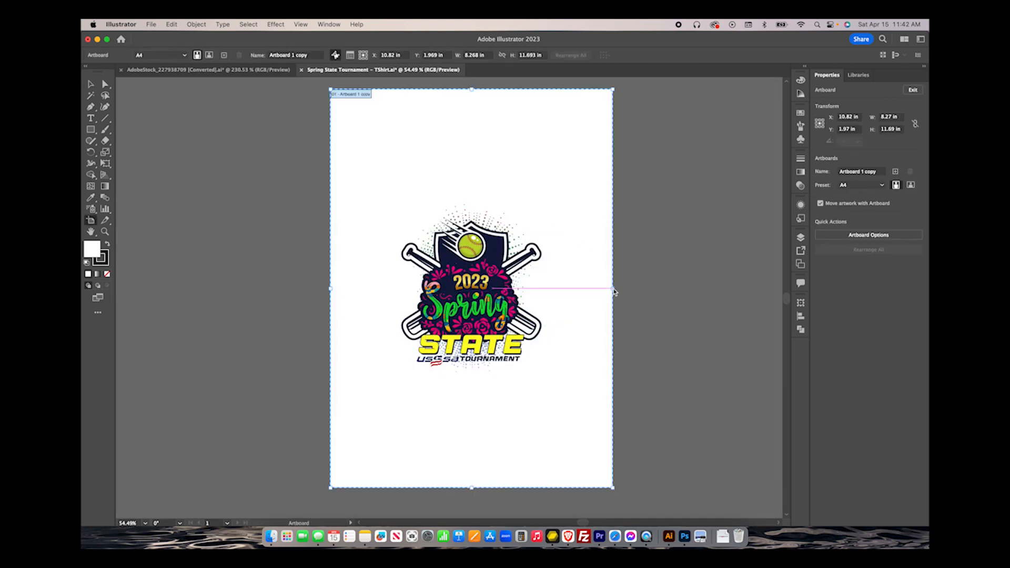
{"action": "left_click_drag", "start_coordinate": [615, 292], "coordinate": [694, 289]}
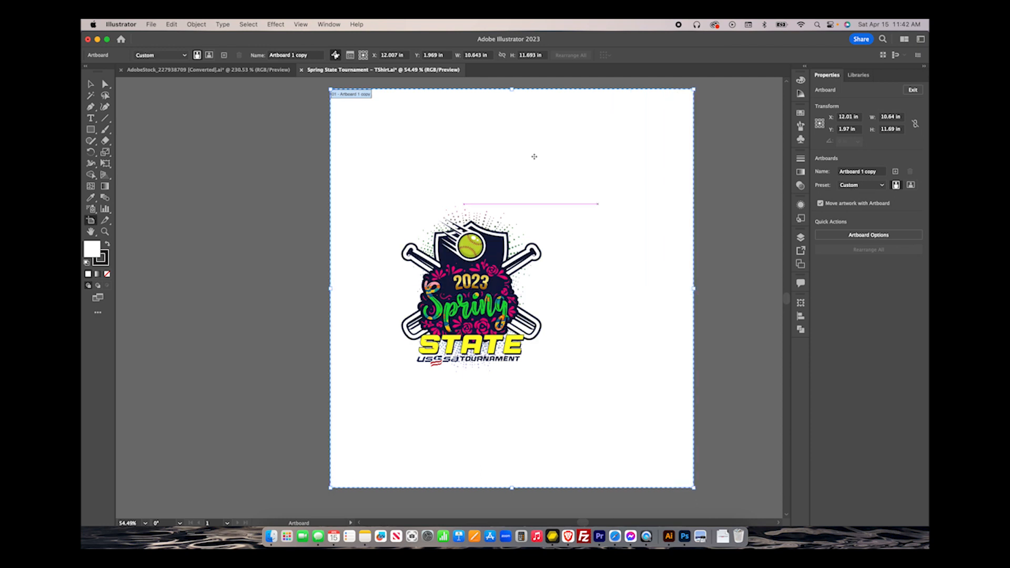
{"action": "scroll", "coordinate": [521, 153], "scroll_direction": "up", "scroll_amount": 4}
{"action": "left_click_drag", "start_coordinate": [503, 158], "coordinate": [503, 103]}
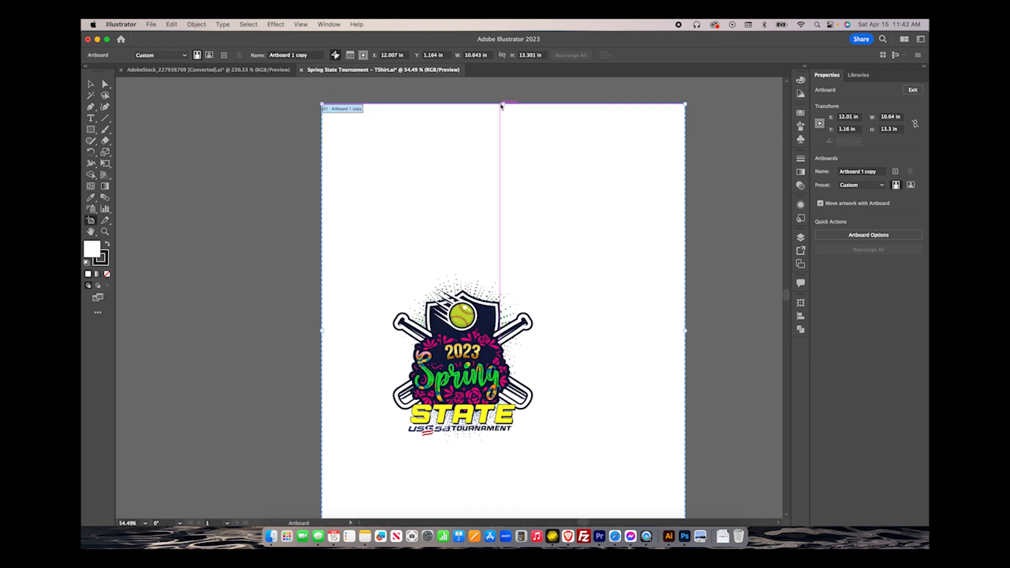
Select the whole T-shirt artwork and scale it up proportionally to about 7.41 by 8.86 in.
{"action": "left_click", "coordinate": [91, 85]}
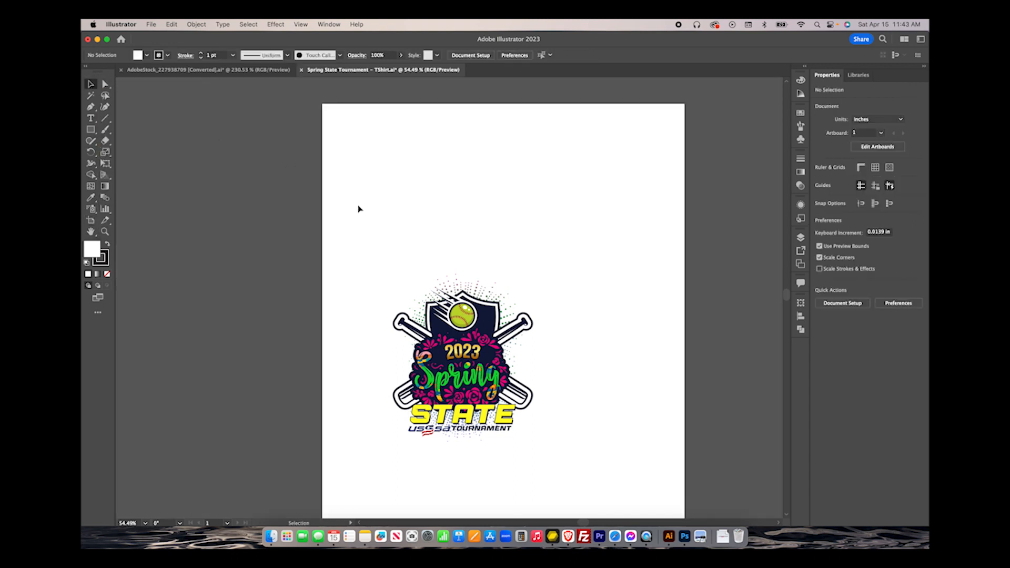
{"action": "left_click_drag", "start_coordinate": [337, 203], "coordinate": [651, 529]}
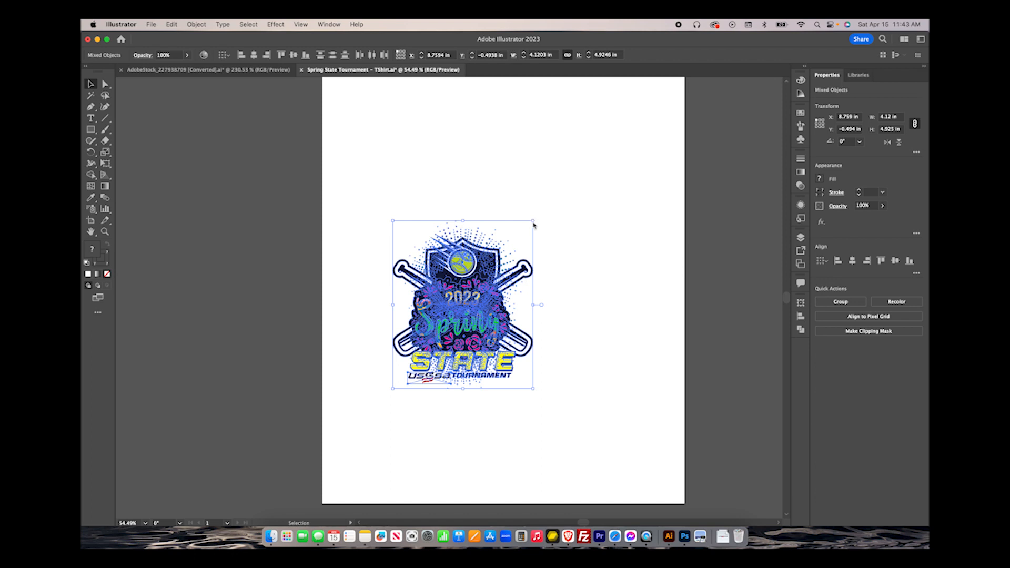
{"action": "key", "text": "shift"}
{"action": "left_click_drag", "start_coordinate": [533, 223], "coordinate": [677, 88]}
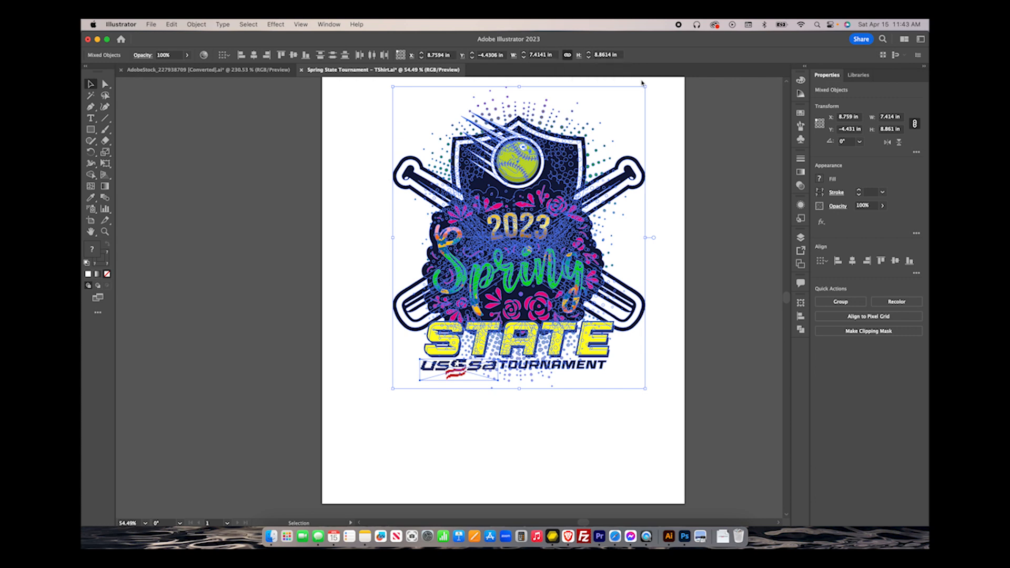
Set the selected artwork's height to 12 in with its proportions locked.
{"action": "scroll", "coordinate": [656, 104], "scroll_direction": "right", "scroll_amount": 3}
{"action": "scroll", "coordinate": [659, 105], "scroll_direction": "down", "scroll_amount": 3}
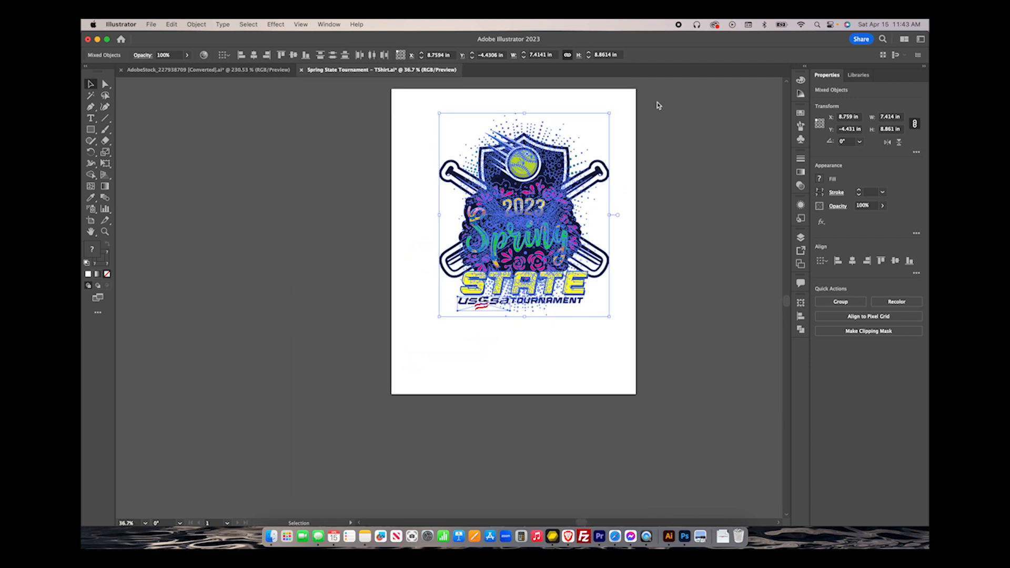
{"action": "scroll", "coordinate": [658, 106], "scroll_direction": "right", "scroll_amount": 2}
{"action": "scroll", "coordinate": [659, 105], "scroll_direction": "right", "scroll_amount": 2}
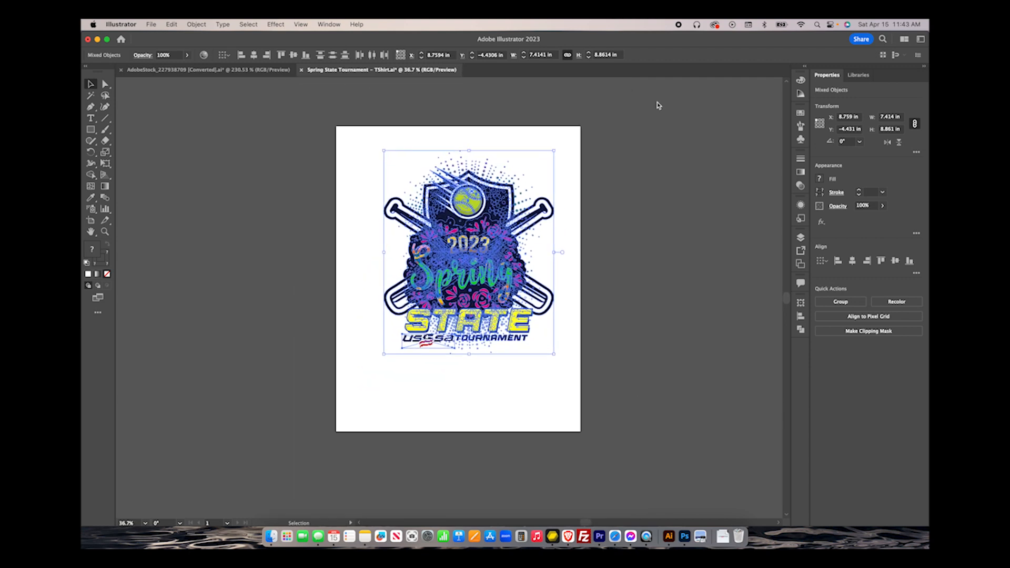
{"action": "left_click", "coordinate": [567, 55]}
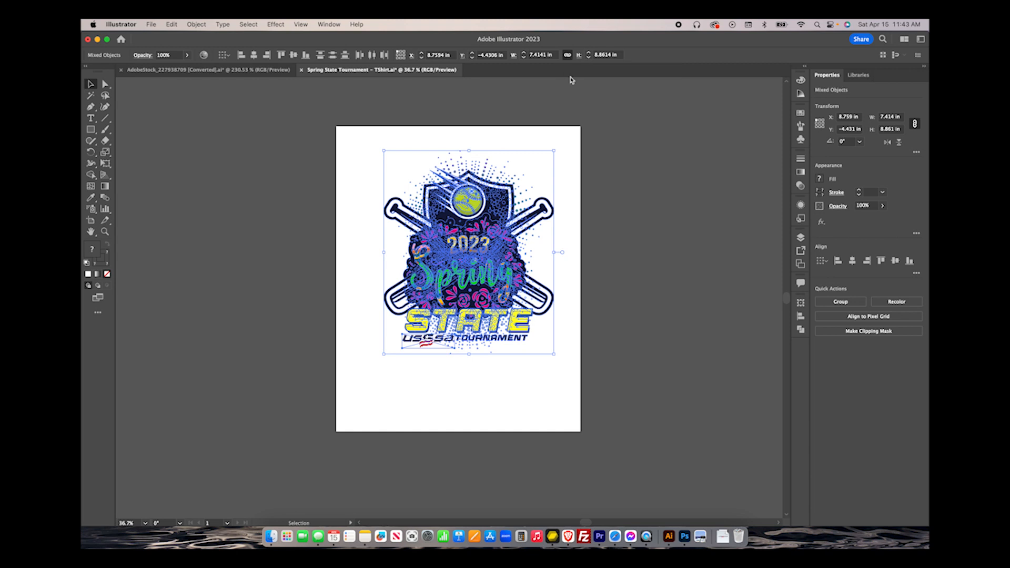
{"action": "left_click", "coordinate": [590, 53]}
{"action": "left_click", "coordinate": [589, 53]}
{"action": "left_click", "coordinate": [590, 54]}
{"action": "left_click", "coordinate": [590, 54]}
{"action": "left_click", "coordinate": [590, 54]}
{"action": "left_click", "coordinate": [590, 54]}
{"action": "left_click", "coordinate": [590, 55]}
{"action": "left_click", "coordinate": [589, 55]}
{"action": "left_click", "coordinate": [589, 55]}
{"action": "left_click", "coordinate": [590, 55]}
{"action": "left_click", "coordinate": [590, 55]}
{"action": "left_click", "coordinate": [589, 54]}
{"action": "left_click", "coordinate": [590, 54]}
{"action": "left_click", "coordinate": [589, 54]}
{"action": "left_click", "coordinate": [590, 55]}
{"action": "left_click", "coordinate": [589, 54]}
{"action": "left_click", "coordinate": [590, 55]}
{"action": "left_click", "coordinate": [590, 54]}
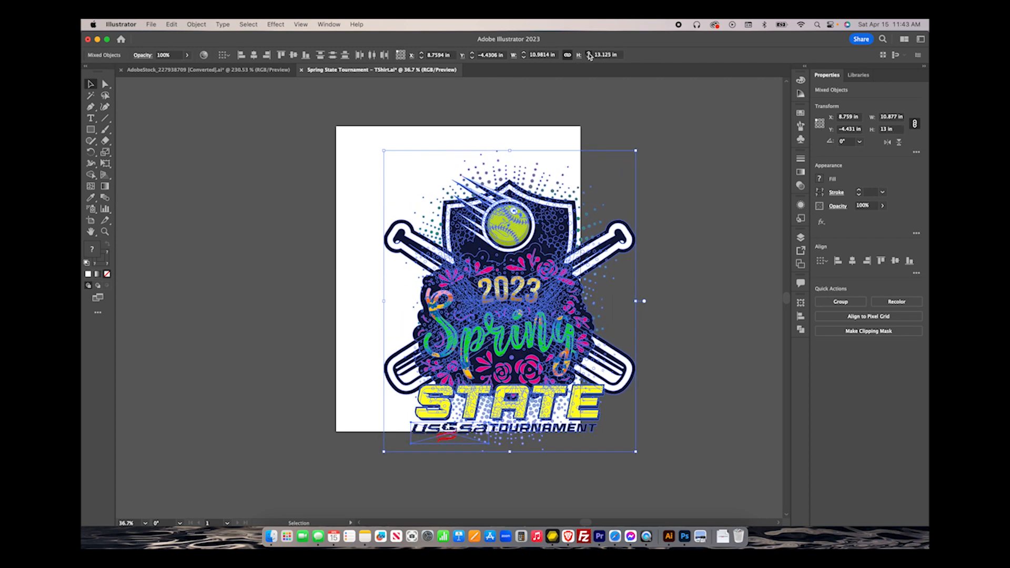
{"action": "left_click", "coordinate": [590, 55]}
{"action": "left_click", "coordinate": [589, 55]}
{"action": "left_click", "coordinate": [590, 55]}
{"action": "left_click", "coordinate": [589, 58]}
{"action": "left_click", "coordinate": [589, 58]}
{"action": "left_click", "coordinate": [589, 58]}
{"action": "left_click", "coordinate": [589, 57]}
{"action": "left_click", "coordinate": [589, 57]}
{"action": "left_click", "coordinate": [589, 58]}
{"action": "left_click", "coordinate": [589, 57]}
{"action": "left_click", "coordinate": [589, 58]}
{"action": "left_click", "coordinate": [589, 58]}
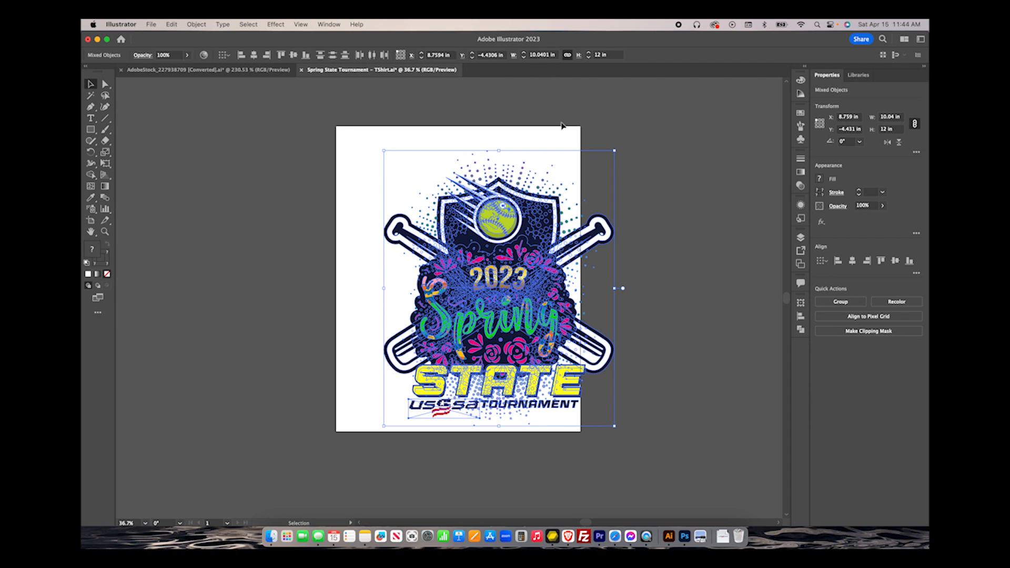
Move the enlarged artwork so it sits centred on the artboard, and deselect it.
{"action": "left_click", "coordinate": [516, 239]}
{"action": "left_click_drag", "start_coordinate": [516, 241], "coordinate": [477, 226]}
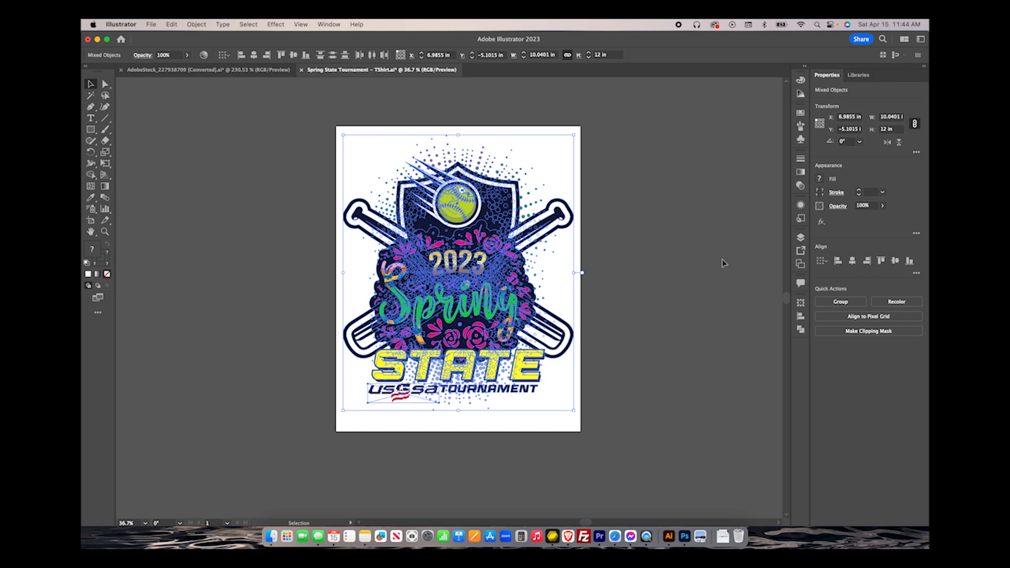
{"action": "key", "text": "Right"}
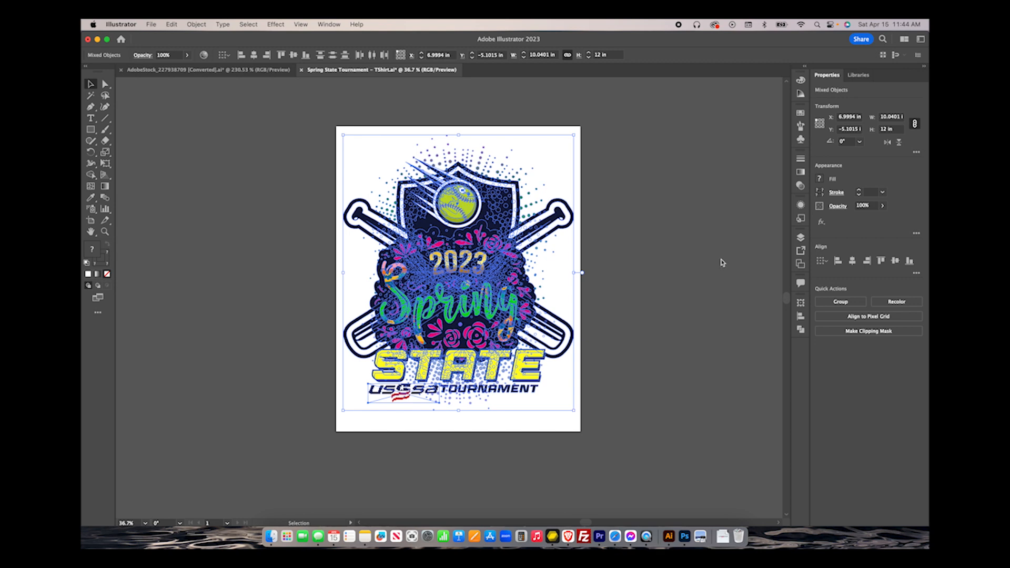
{"action": "mouse_move", "coordinate": [490, 248]}
{"action": "left_mouse_down"}
{"action": "mouse_move", "coordinate": [492, 267]}
{"action": "mouse_move", "coordinate": [491, 241]}
{"action": "mouse_move", "coordinate": [490, 256]}
{"action": "left_mouse_up"}
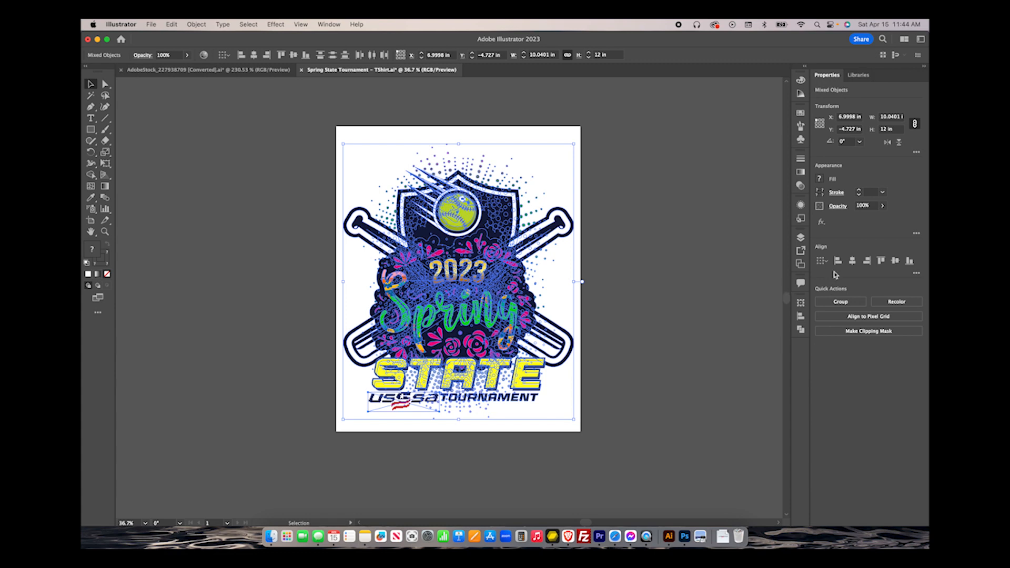
{"action": "left_click", "coordinate": [655, 298]}
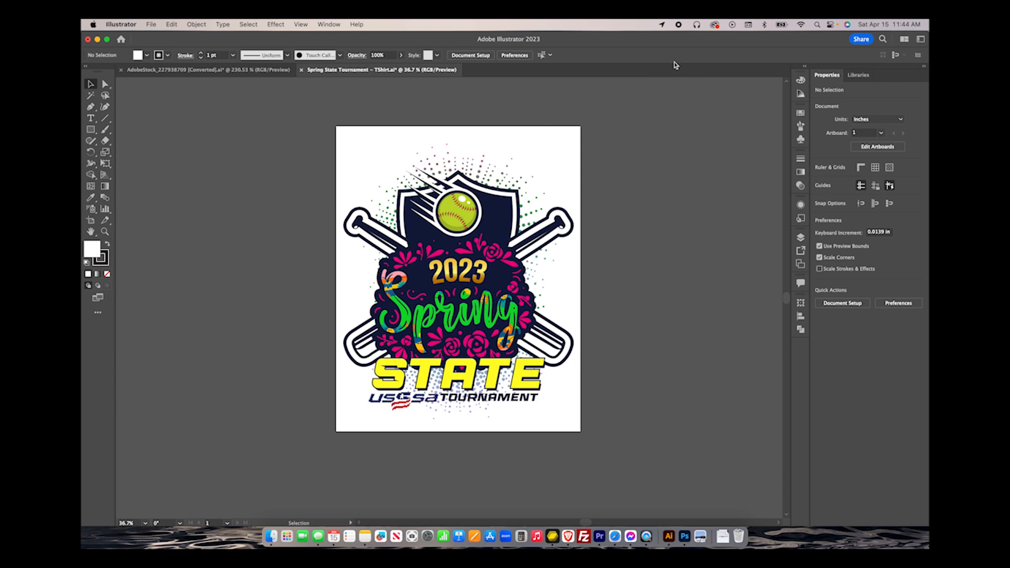
Select all the artwork and examine the edge quality of the usssa logo beside the TOURNAMENT text up close.
{"action": "left_click", "coordinate": [660, 98]}
{"action": "left_click_drag", "start_coordinate": [661, 98], "coordinate": [265, 477]}
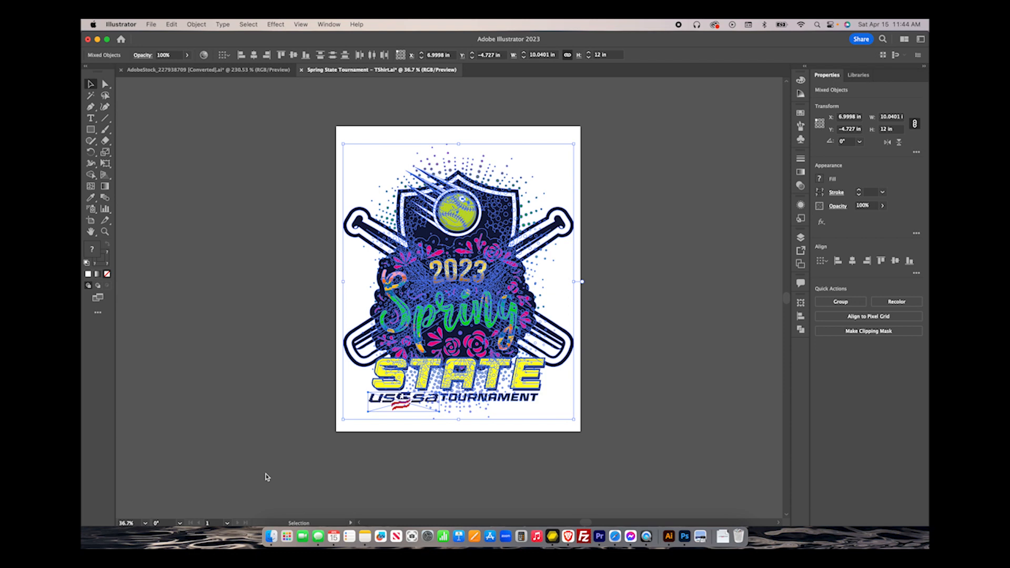
{"action": "scroll", "coordinate": [267, 476], "scroll_direction": "up", "scroll_amount": 10}
{"action": "scroll", "coordinate": [267, 477], "scroll_direction": "right", "scroll_amount": 5}
{"action": "scroll", "coordinate": [268, 477], "scroll_direction": "up", "scroll_amount": 2}
{"action": "scroll", "coordinate": [267, 477], "scroll_direction": "right", "scroll_amount": 3}
{"action": "scroll", "coordinate": [267, 477], "scroll_direction": "up", "scroll_amount": 5}
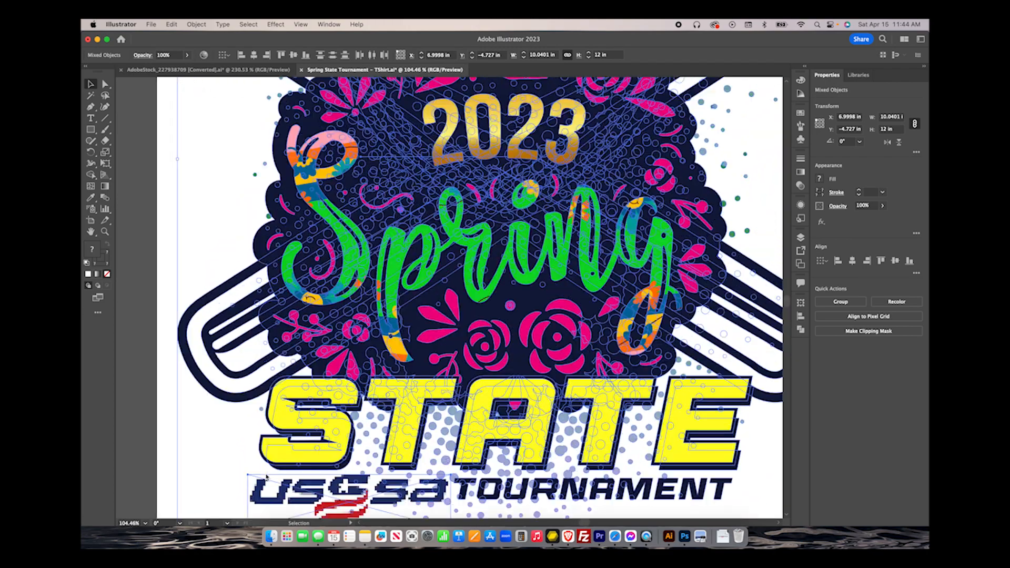
{"action": "scroll", "coordinate": [267, 477], "scroll_direction": "down", "scroll_amount": 4}
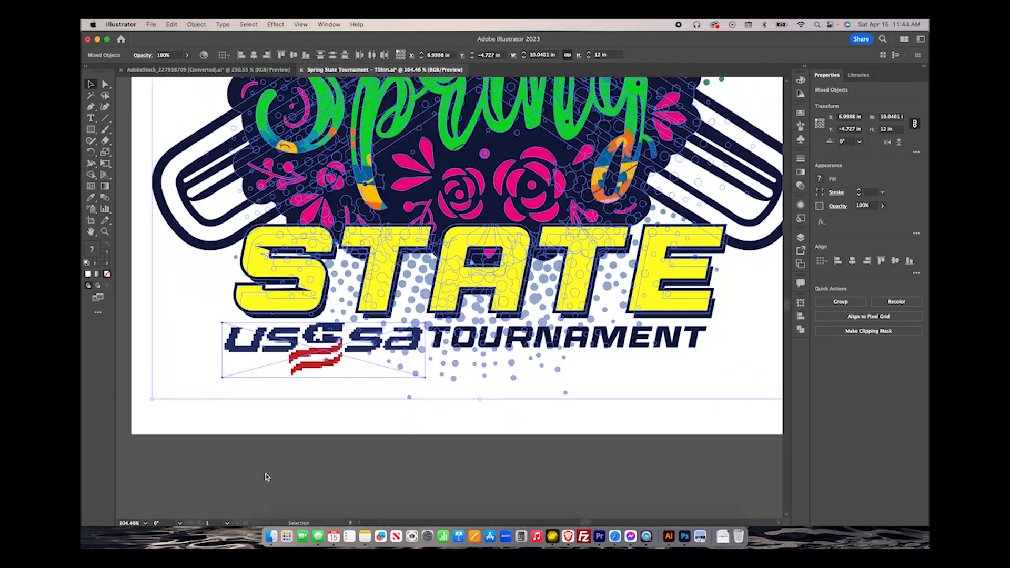
{"action": "scroll", "coordinate": [330, 418], "scroll_direction": "up", "scroll_amount": 15}
{"action": "scroll", "coordinate": [329, 417], "scroll_direction": "up", "scroll_amount": 6}
{"action": "scroll", "coordinate": [329, 418], "scroll_direction": "left", "scroll_amount": 5}
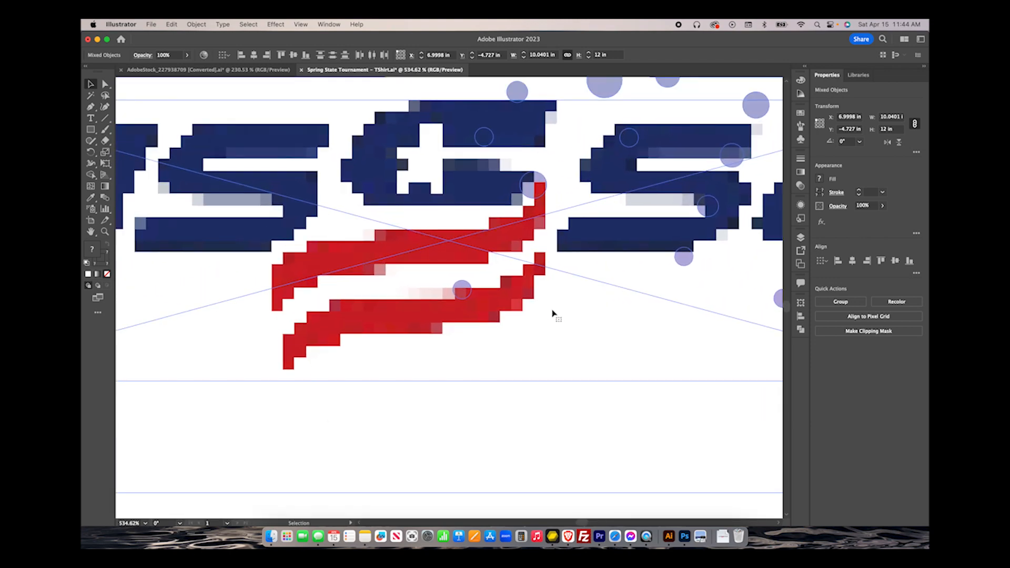
{"action": "scroll", "coordinate": [376, 327], "scroll_direction": "down", "scroll_amount": 4}
{"action": "scroll", "coordinate": [376, 327], "scroll_direction": "down", "scroll_amount": 3}
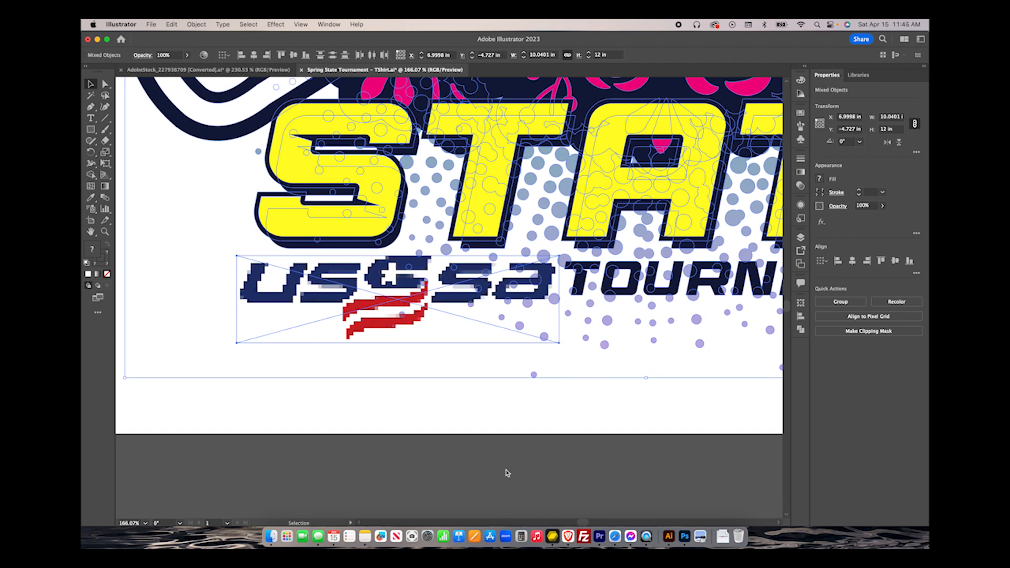
Select only the pixelated usssa logo to check its linked-file status, examine it within the whole design, and deselect it.
{"action": "left_click", "coordinate": [352, 456]}
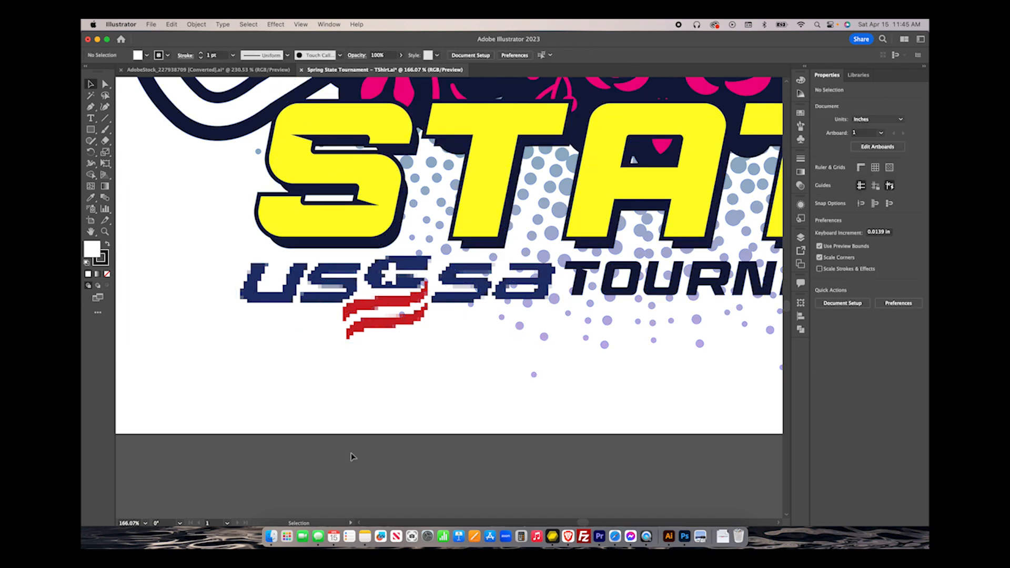
{"action": "left_click", "coordinate": [407, 286]}
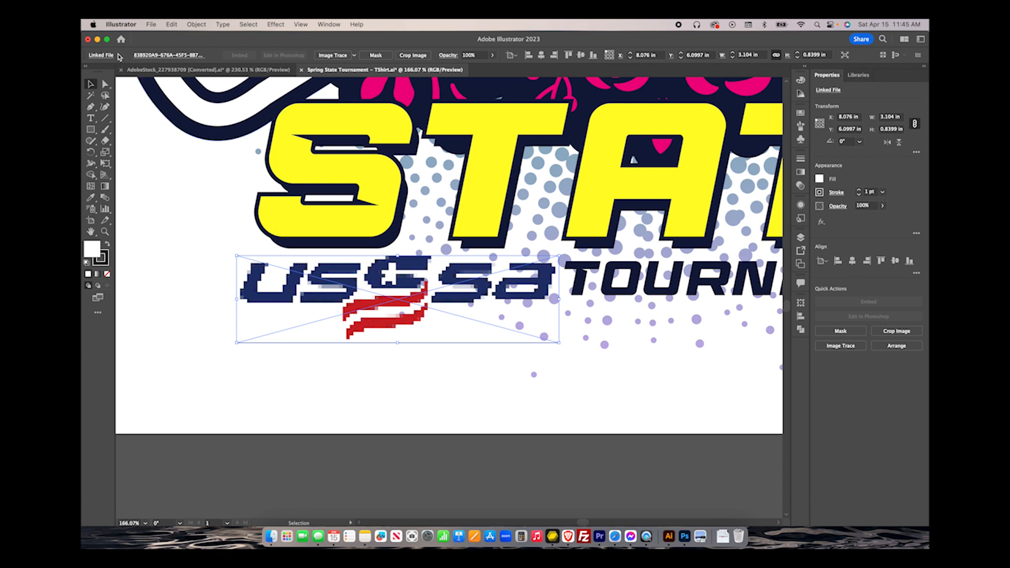
{"action": "key", "text": "super+minus"}
{"action": "key", "text": "super+minus"}
{"action": "key", "text": "super+minus"}
{"action": "key", "text": "super+minus"}
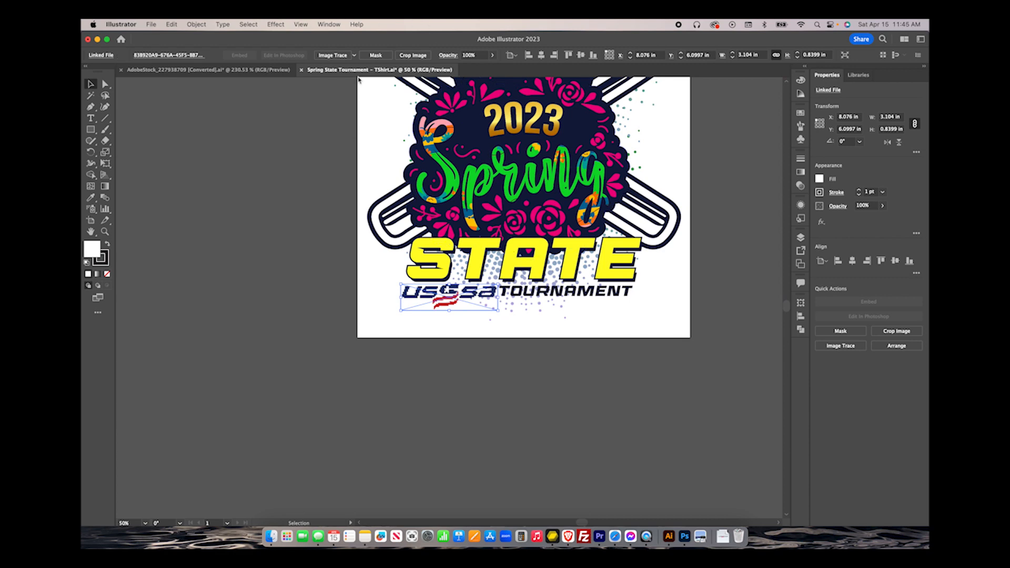
{"action": "scroll", "coordinate": [368, 137], "scroll_direction": "up", "scroll_amount": 5}
{"action": "scroll", "coordinate": [369, 139], "scroll_direction": "right", "scroll_amount": 3}
{"action": "scroll", "coordinate": [369, 139], "scroll_direction": "up", "scroll_amount": 1}
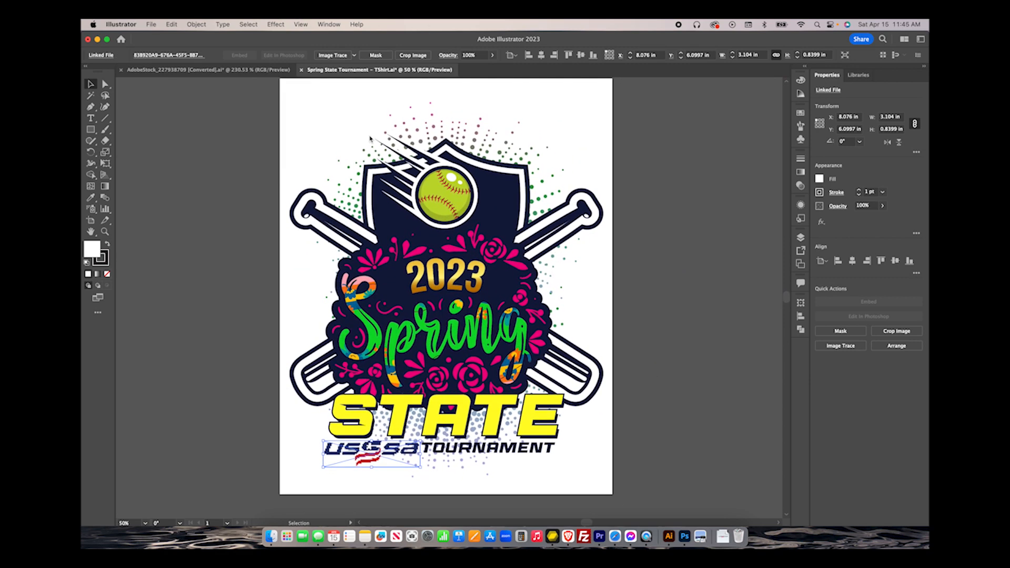
{"action": "scroll", "coordinate": [370, 139], "scroll_direction": "up", "scroll_amount": 1}
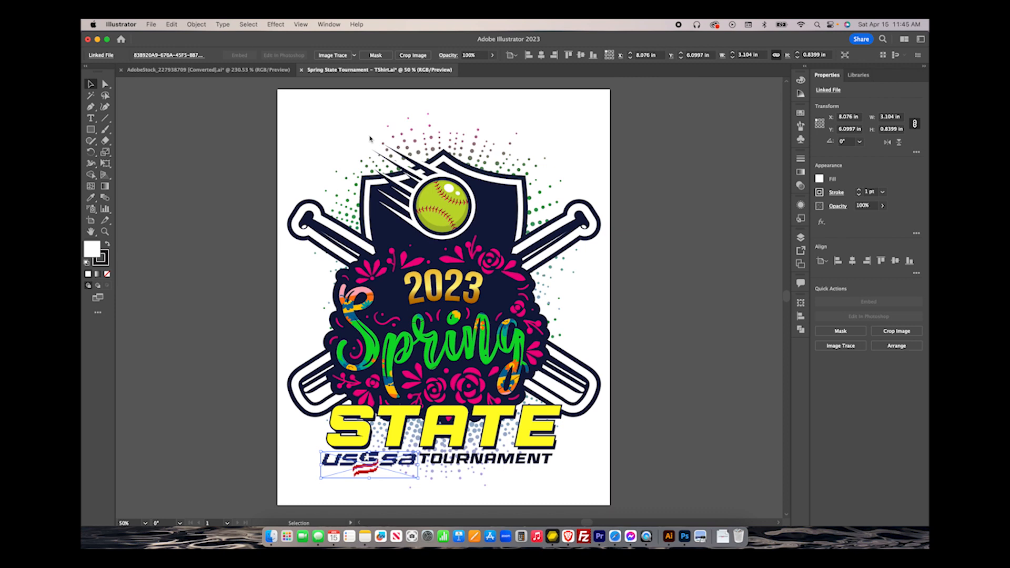
{"action": "left_click", "coordinate": [188, 171]}
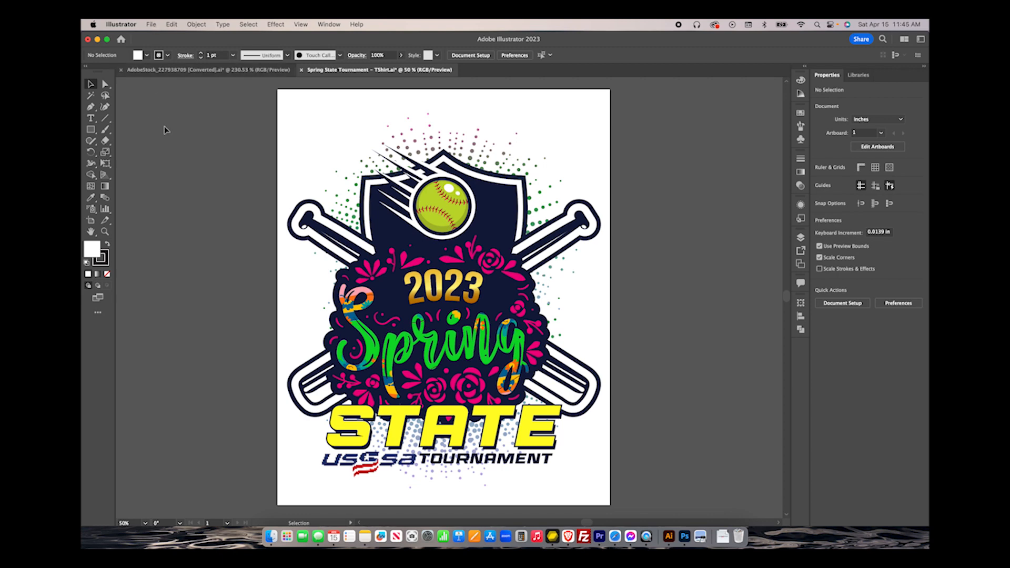
Place the usssa logo PNG file into the document, with its corner just above the existing logo beside TOURNAMENT.
{"action": "left_click", "coordinate": [152, 24]}
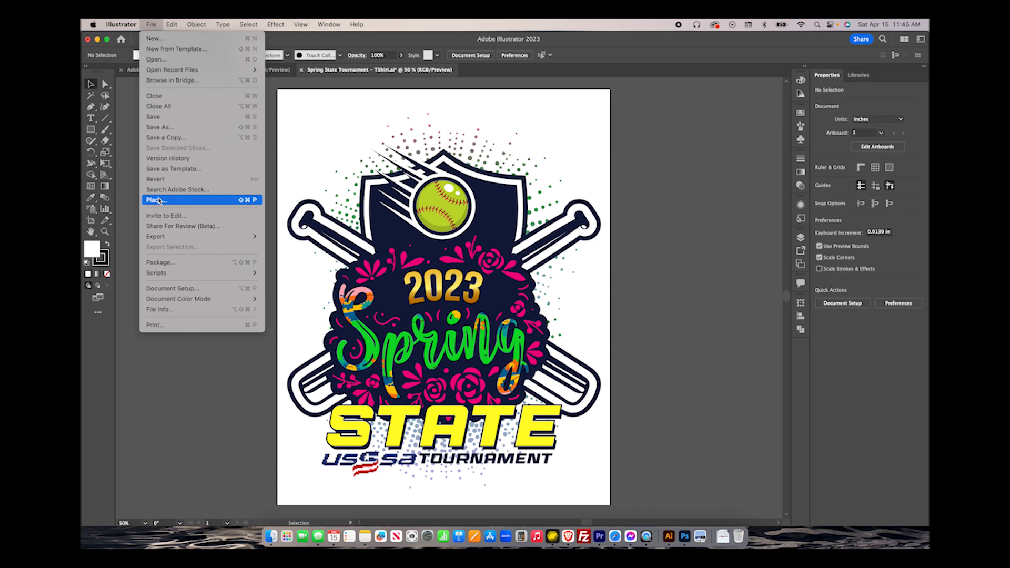
{"action": "left_click", "coordinate": [181, 200]}
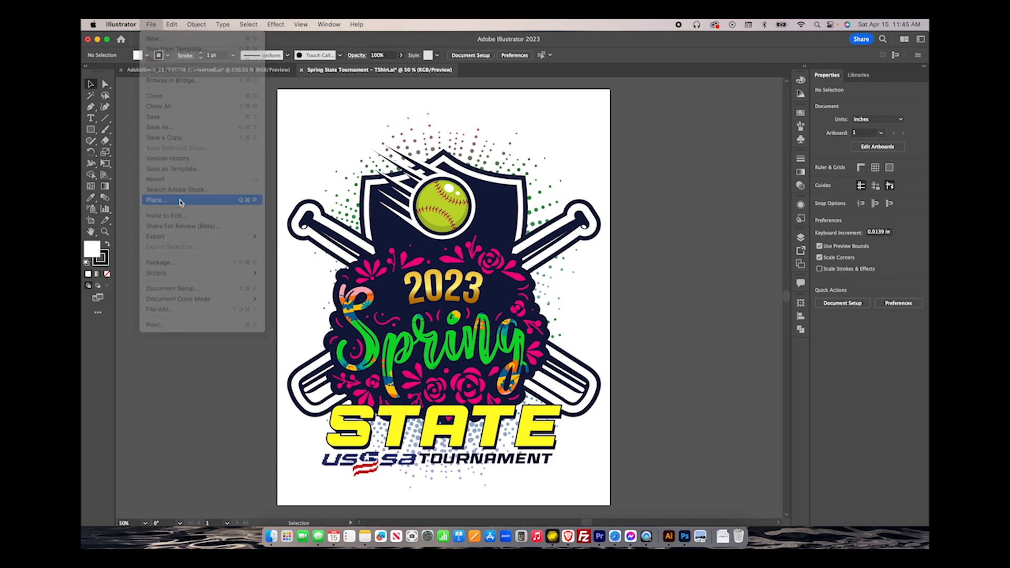
{"action": "double_click", "coordinate": [356, 133]}
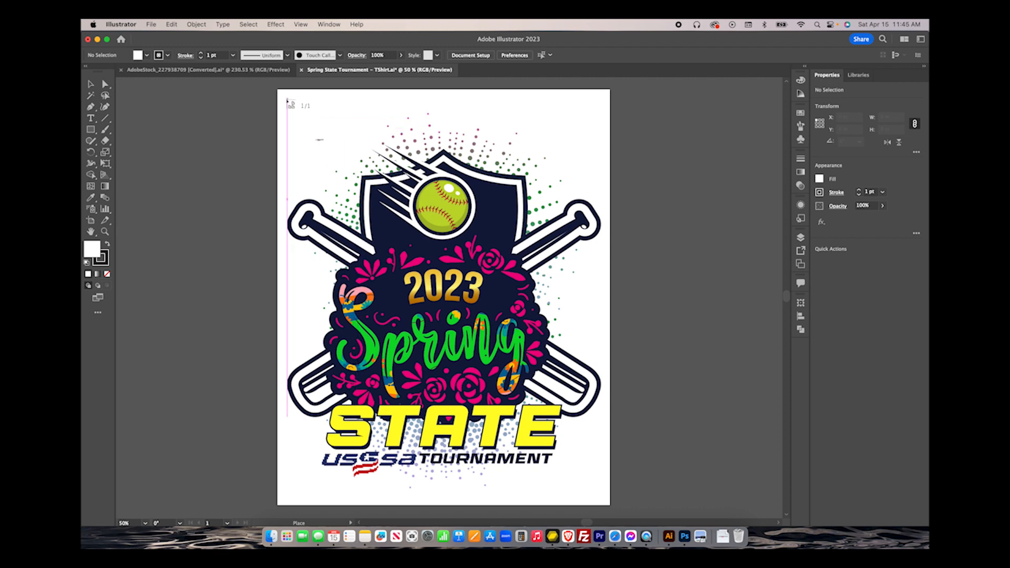
{"action": "scroll", "coordinate": [302, 450], "scroll_direction": "down", "scroll_amount": 3}
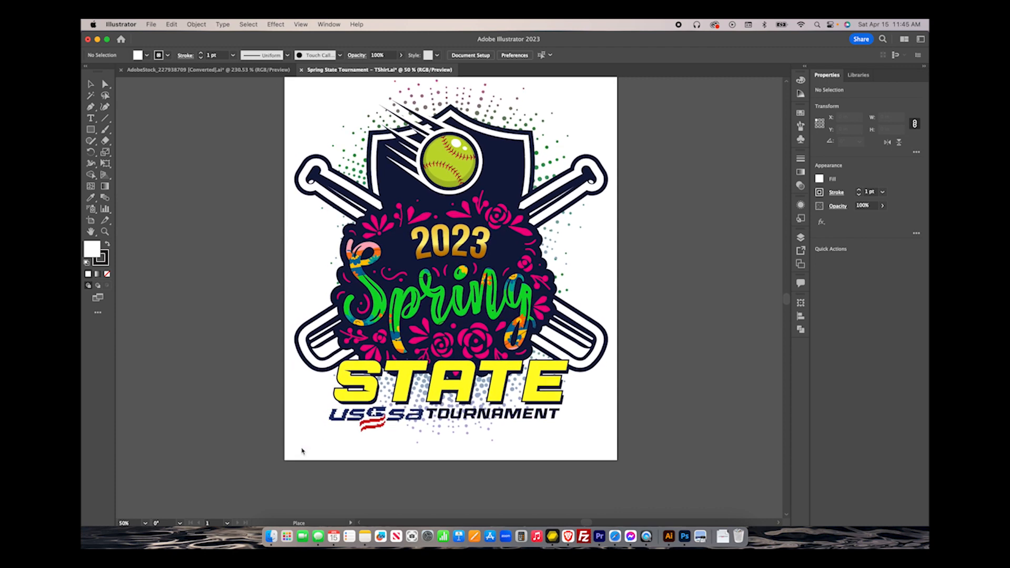
{"action": "left_click", "coordinate": [322, 405]}
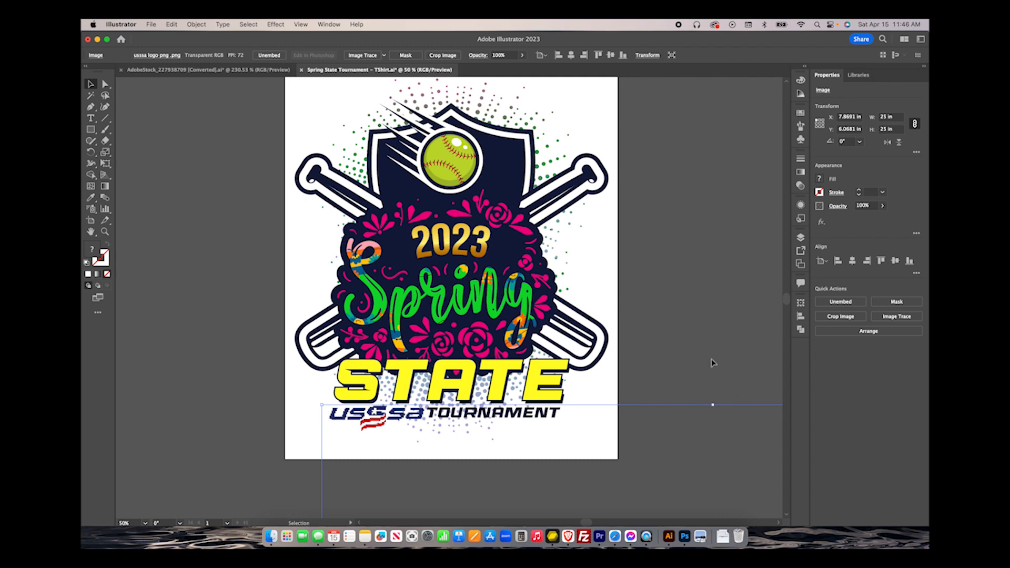
Find the logo inside the oversized placed image and move the image completely clear of the artboard, below it.
{"action": "scroll", "coordinate": [711, 354], "scroll_direction": "down", "scroll_amount": 10}
{"action": "scroll", "coordinate": [711, 354], "scroll_direction": "right", "scroll_amount": 3}
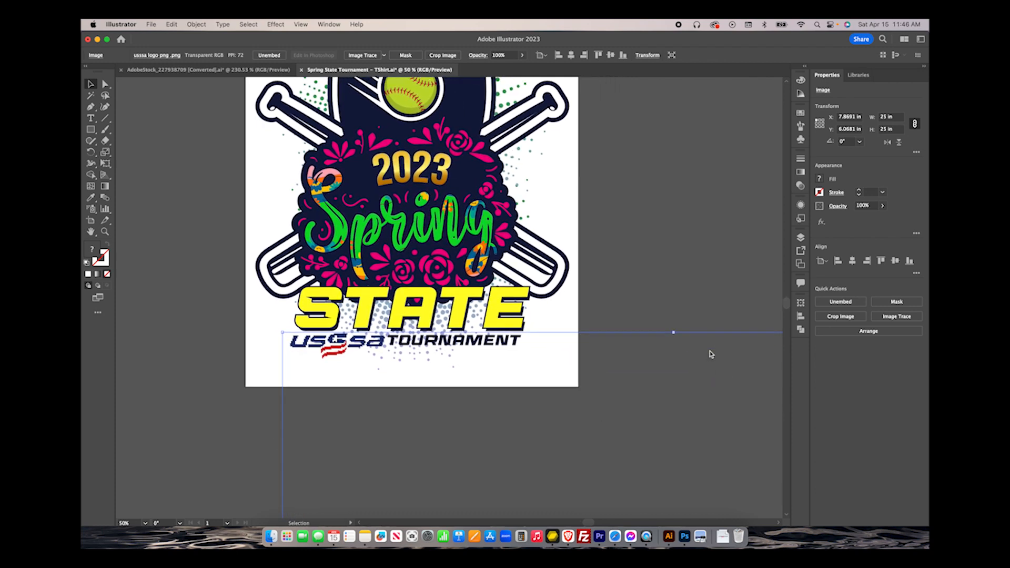
{"action": "scroll", "coordinate": [711, 354], "scroll_direction": "down", "scroll_amount": 6}
{"action": "scroll", "coordinate": [711, 354], "scroll_direction": "right", "scroll_amount": 2}
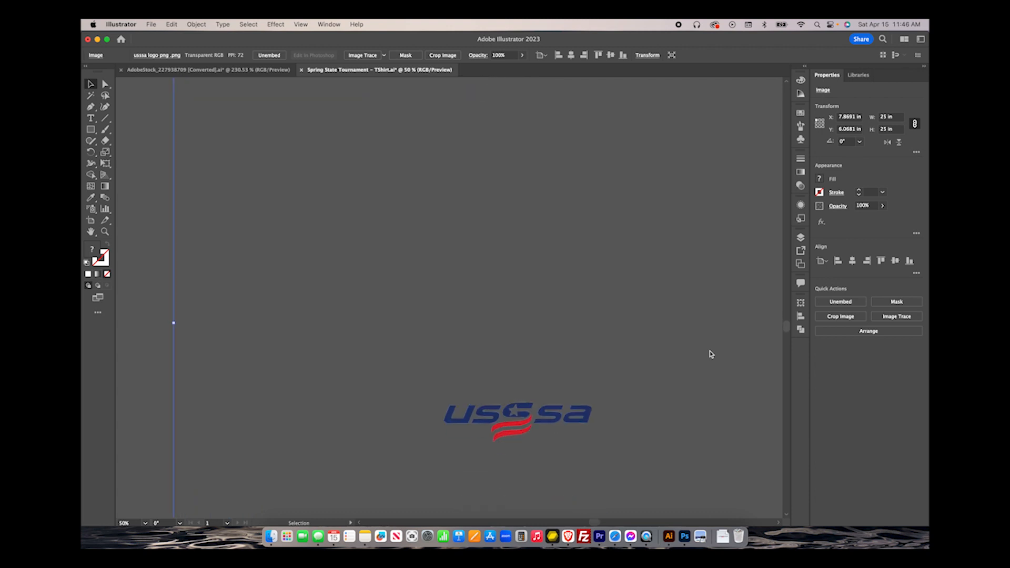
{"action": "scroll", "coordinate": [560, 388], "scroll_direction": "down", "scroll_amount": 6}
{"action": "left_click_drag", "start_coordinate": [555, 396], "coordinate": [585, 427]}
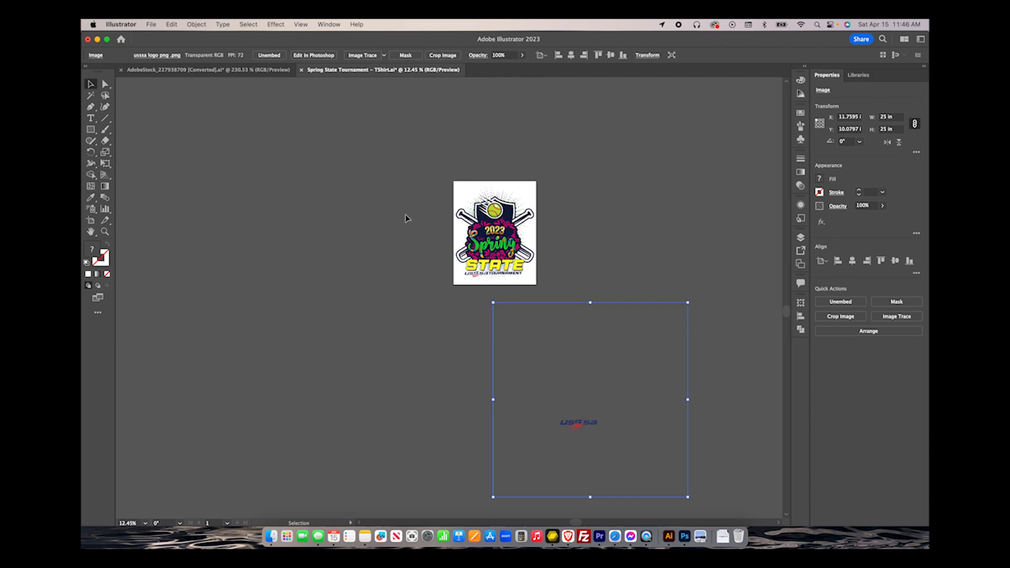
Draw a rectangle about 6.14 by 1.95 in covering the visible usssa logo in the placed image.
{"action": "left_click", "coordinate": [91, 130]}
{"action": "left_click_drag", "start_coordinate": [555, 417], "coordinate": [605, 433]}
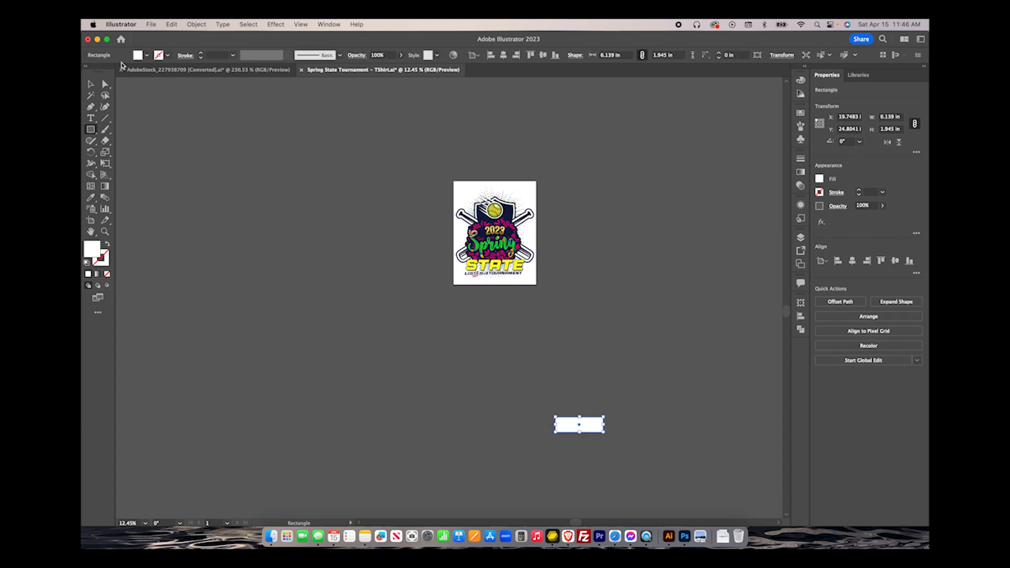
{"action": "left_click", "coordinate": [90, 84]}
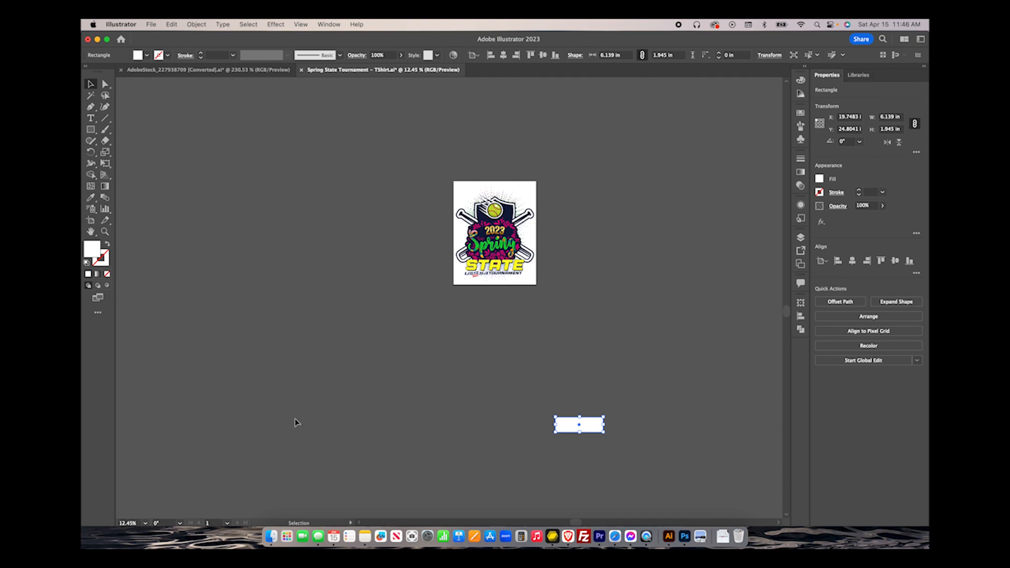
Select the rectangle with the placed image, move them below the artboard, and make a clipping mask from them.
{"action": "left_click", "coordinate": [193, 400]}
{"action": "left_click_drag", "start_coordinate": [193, 400], "coordinate": [674, 460]}
{"action": "left_click_drag", "start_coordinate": [592, 428], "coordinate": [471, 424]}
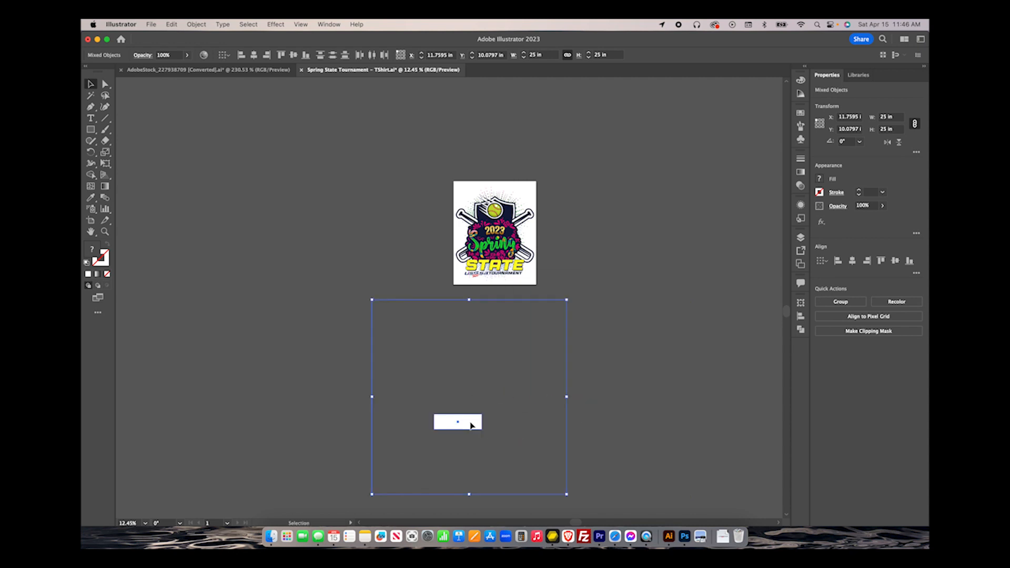
{"action": "left_click", "coordinate": [193, 25]}
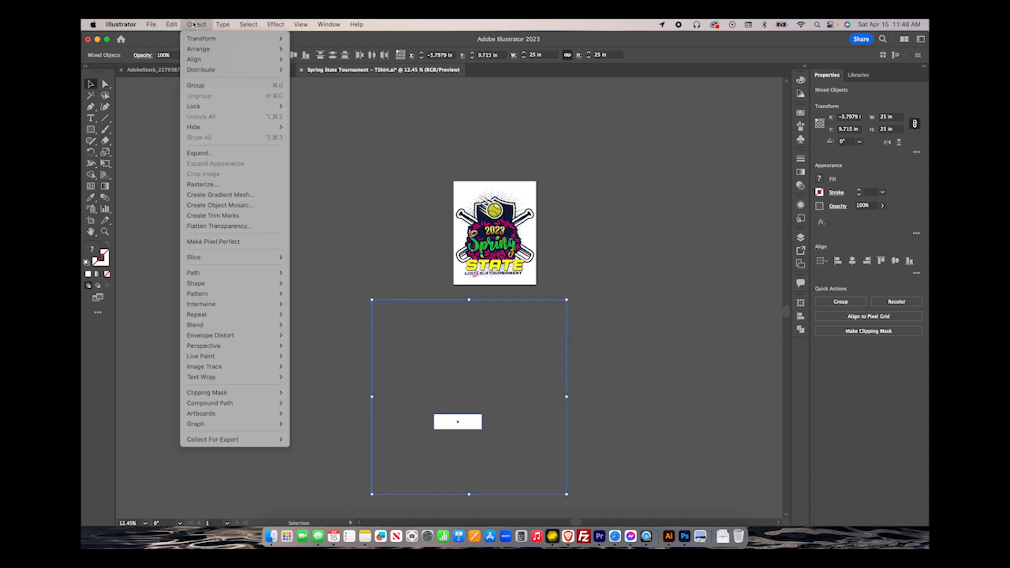
{"action": "mouse_move", "coordinate": [248, 393]}
{"action": "left_click", "coordinate": [307, 394]}
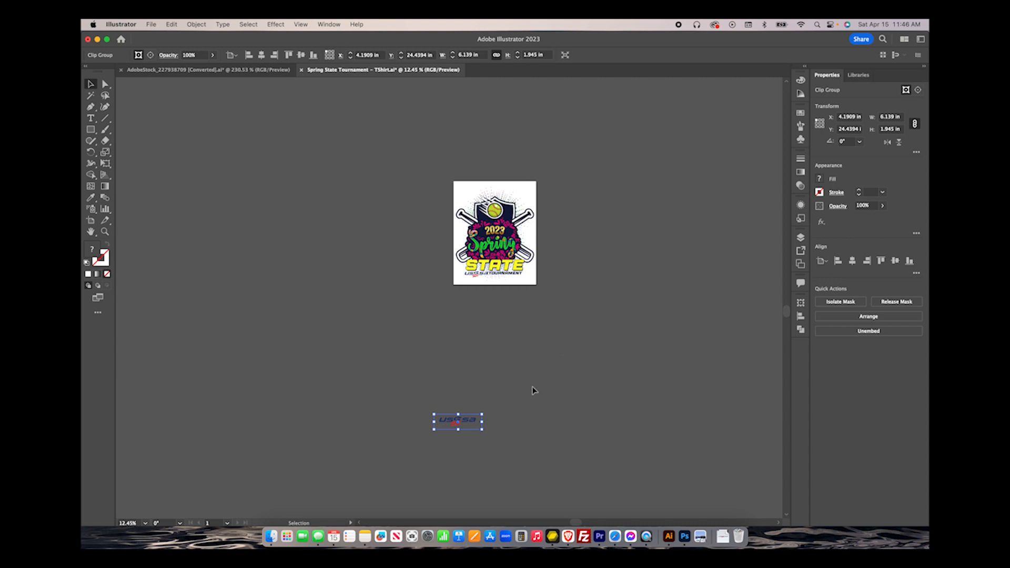
Move the clipped usssa logo up to the artboard's lower edge, just beneath the pixelated logo.
{"action": "left_click_drag", "start_coordinate": [472, 426], "coordinate": [490, 293]}
{"action": "scroll", "coordinate": [514, 349], "scroll_direction": "up", "scroll_amount": 5}
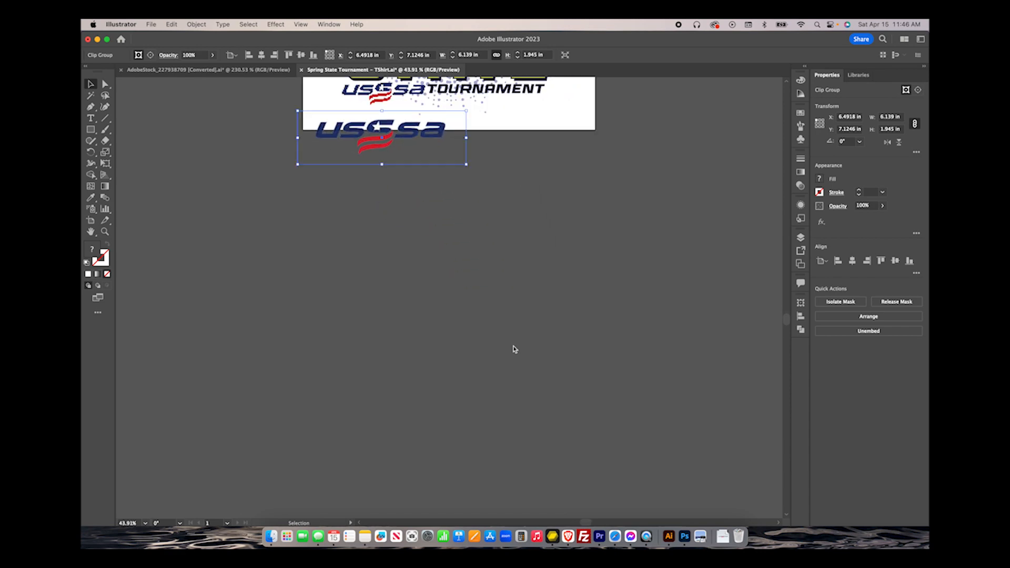
{"action": "scroll", "coordinate": [514, 350], "scroll_direction": "up", "scroll_amount": 3}
{"action": "scroll", "coordinate": [514, 350], "scroll_direction": "up", "scroll_amount": 5}
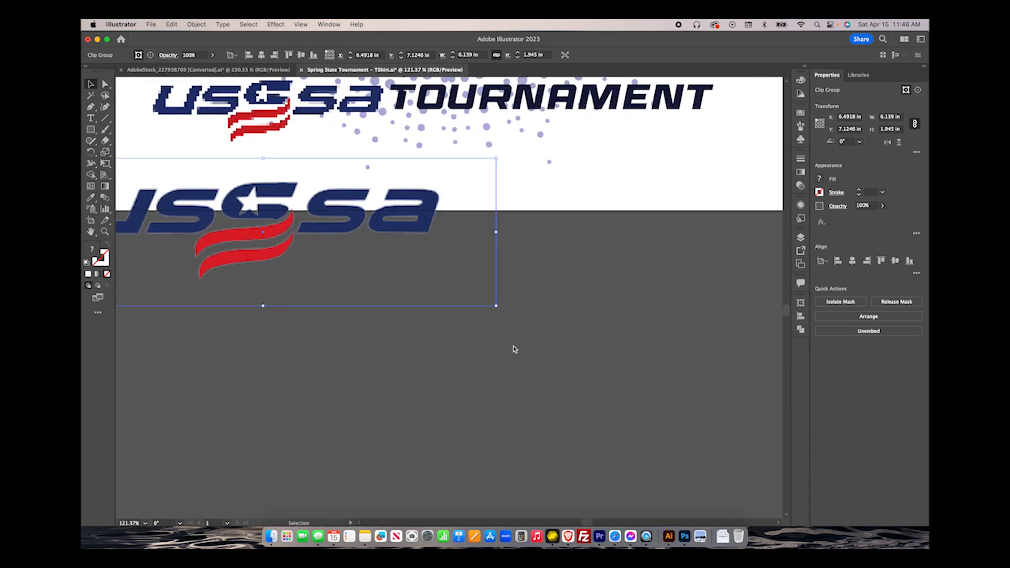
{"action": "scroll", "coordinate": [513, 349], "scroll_direction": "up", "scroll_amount": 5}
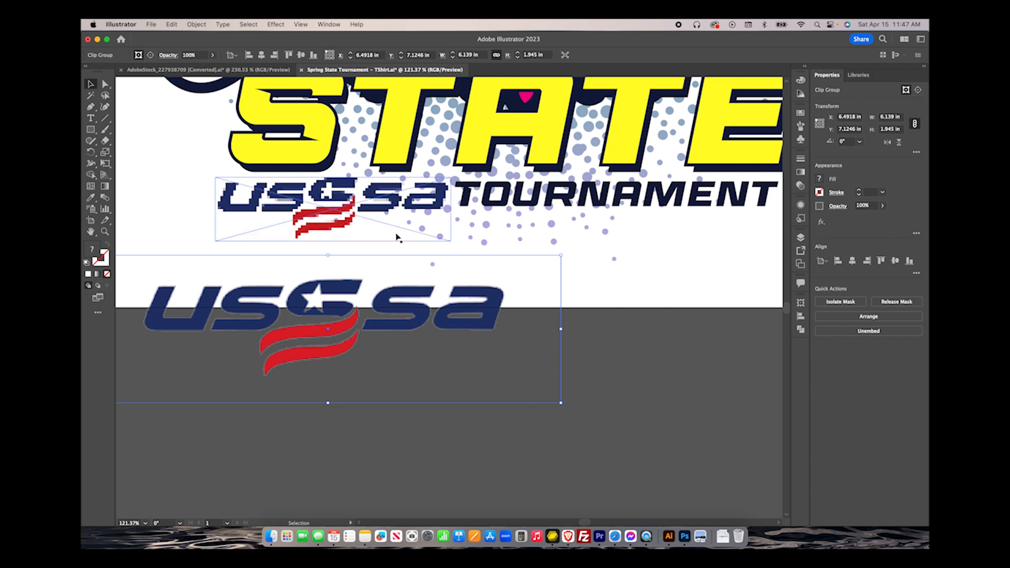
Scale the clipped logo down to about 3.88 by 1.23 in and position it exactly over the pixelated logo.
{"action": "left_click_drag", "start_coordinate": [561, 406], "coordinate": [462, 349]}
{"action": "left_click_drag", "start_coordinate": [342, 289], "coordinate": [482, 211]}
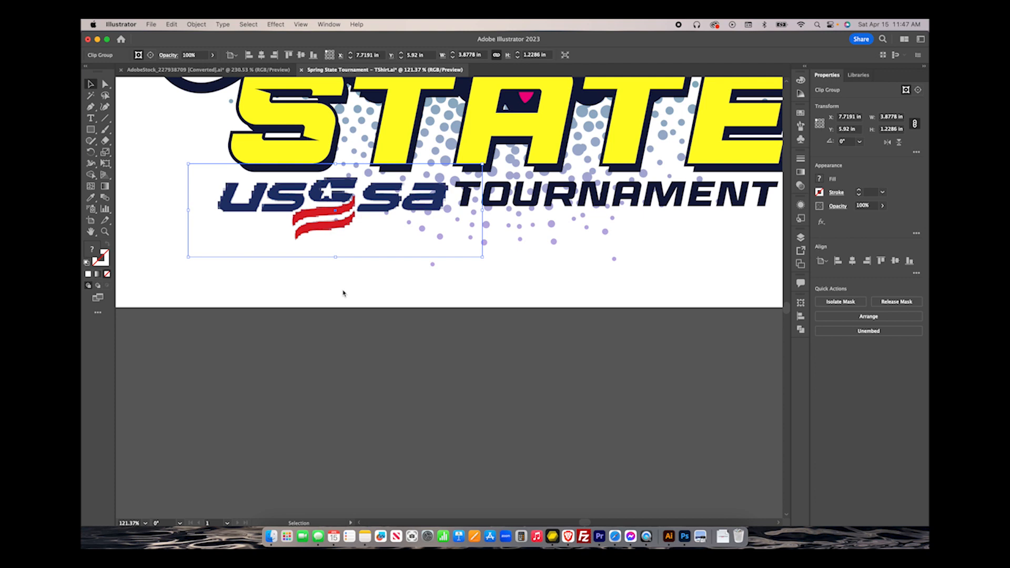
{"action": "scroll", "coordinate": [343, 293], "scroll_direction": "up", "scroll_amount": 2}
{"action": "scroll", "coordinate": [343, 293], "scroll_direction": "left", "scroll_amount": 2}
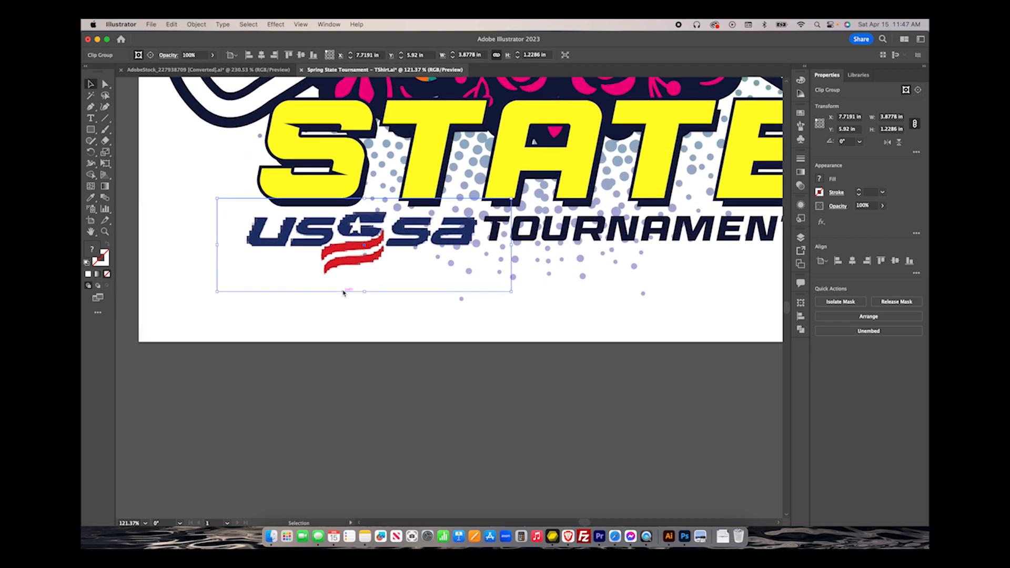
Lock the new clipped logo, pull the pixelated linked logo out from beneath it, and delete the old logo.
{"action": "left_click", "coordinate": [200, 25]}
{"action": "mouse_move", "coordinate": [222, 109]}
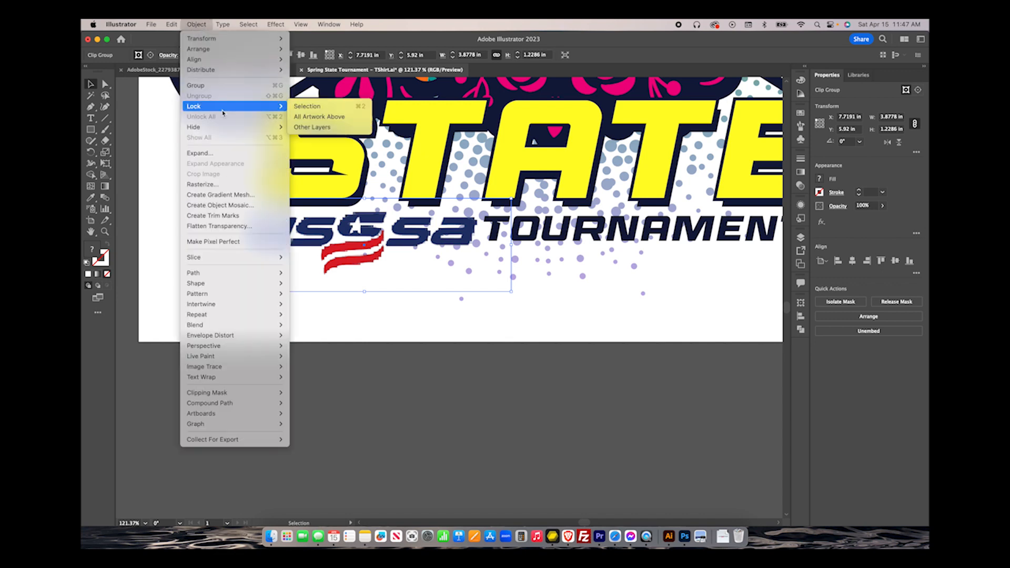
{"action": "left_click", "coordinate": [311, 106]}
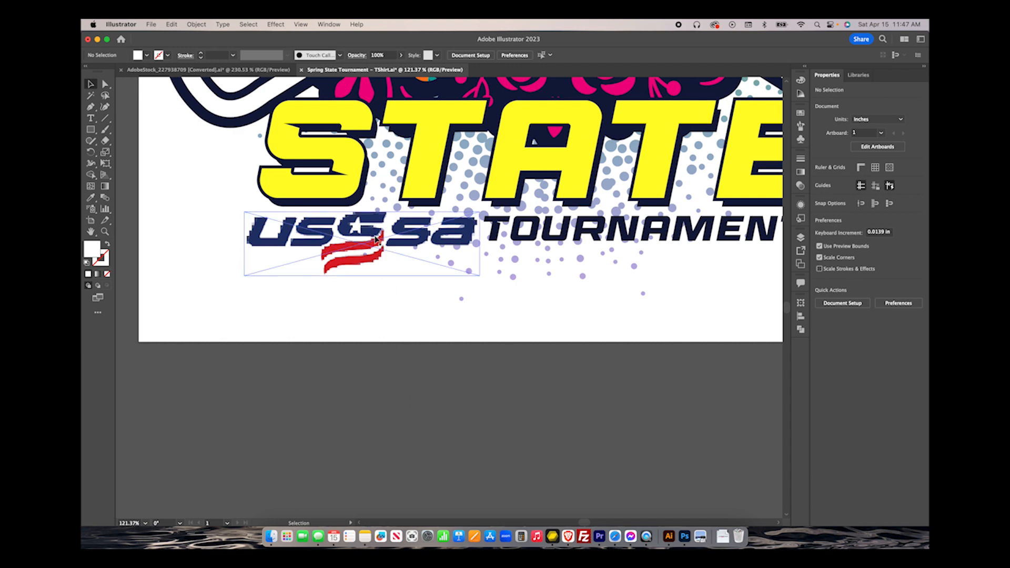
{"action": "left_click_drag", "start_coordinate": [376, 239], "coordinate": [389, 311]}
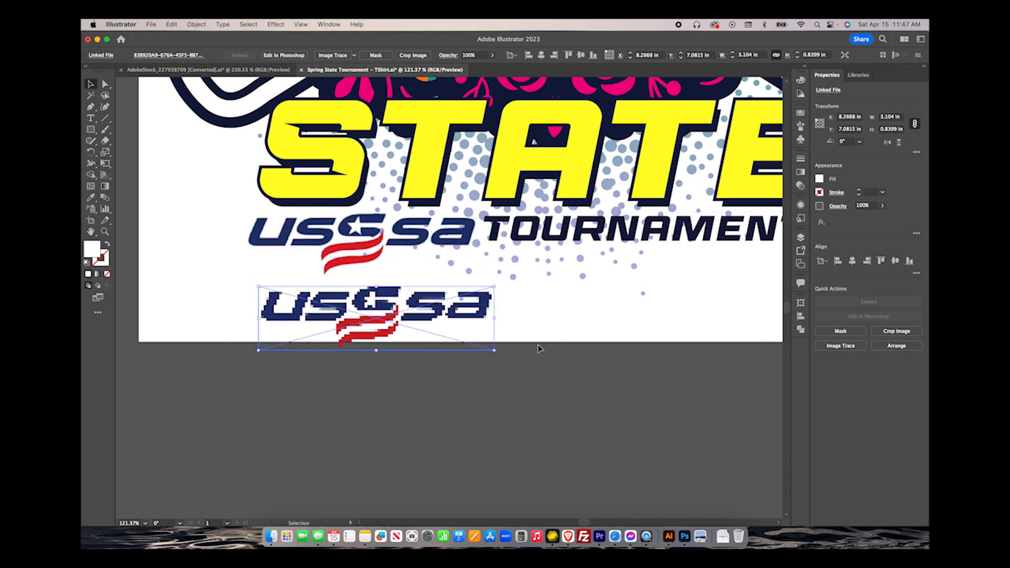
{"action": "key", "text": "Delete"}
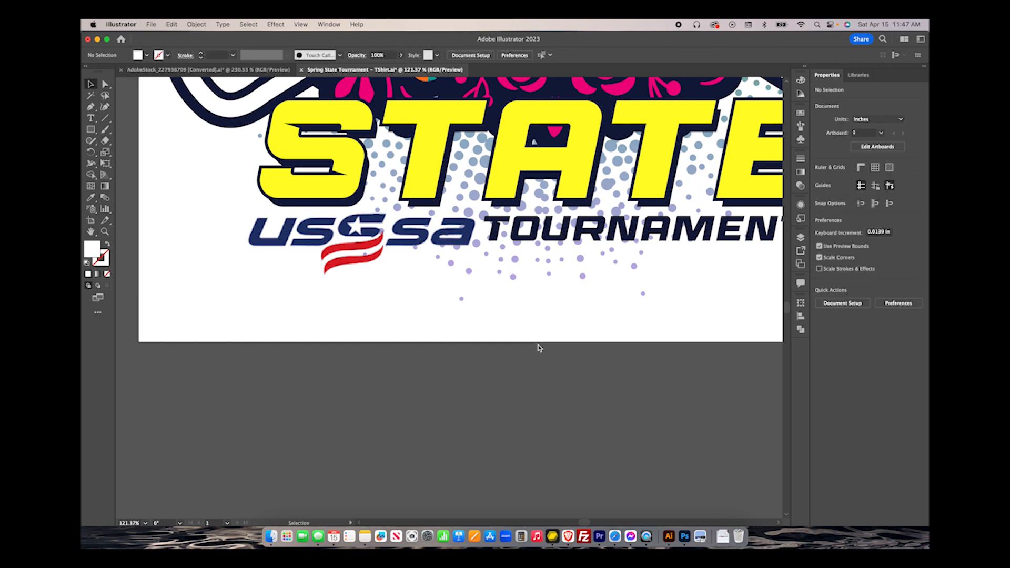
Unlock all locked objects and deselect the new logo.
{"action": "left_click", "coordinate": [200, 26]}
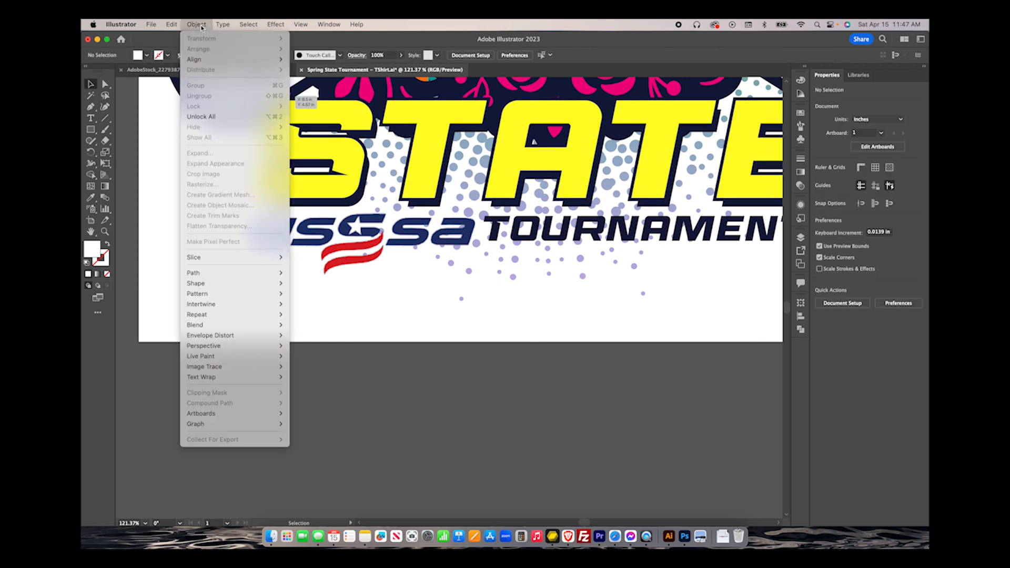
{"action": "left_click", "coordinate": [201, 116]}
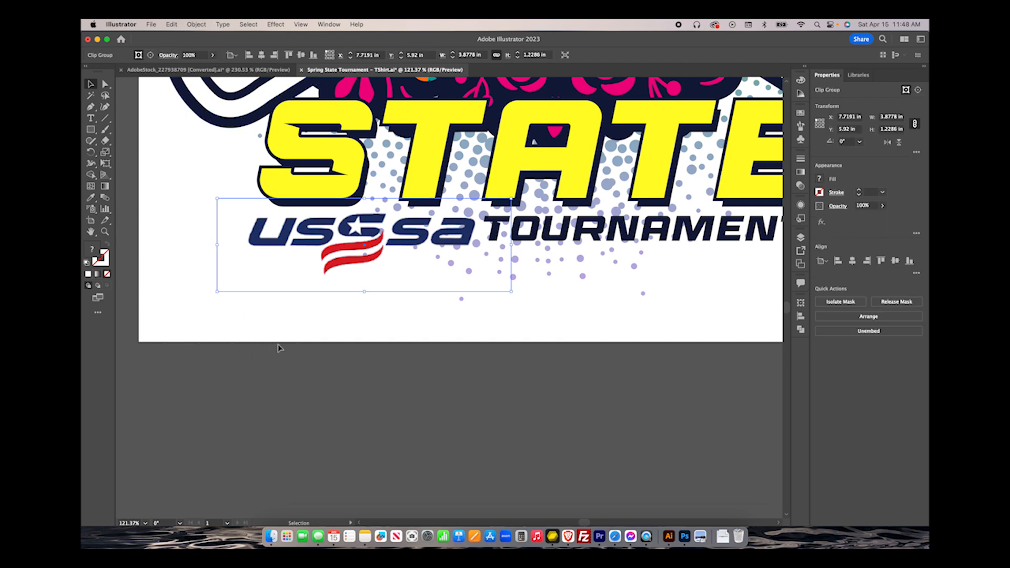
{"action": "left_click", "coordinate": [309, 348]}
{"action": "scroll", "coordinate": [348, 352], "scroll_direction": "down", "scroll_amount": 10}
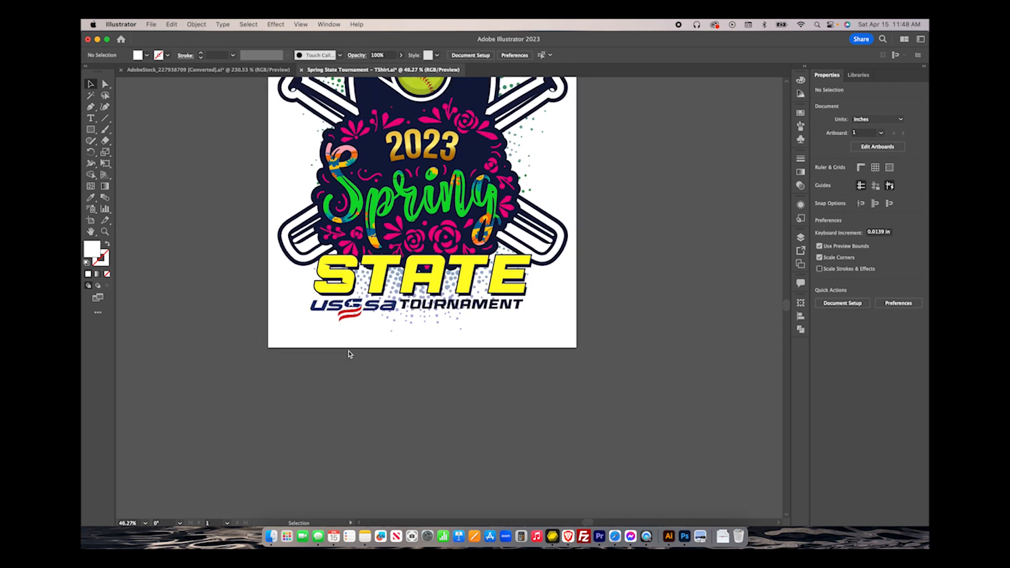
{"action": "scroll", "coordinate": [348, 351], "scroll_direction": "up", "scroll_amount": 3}
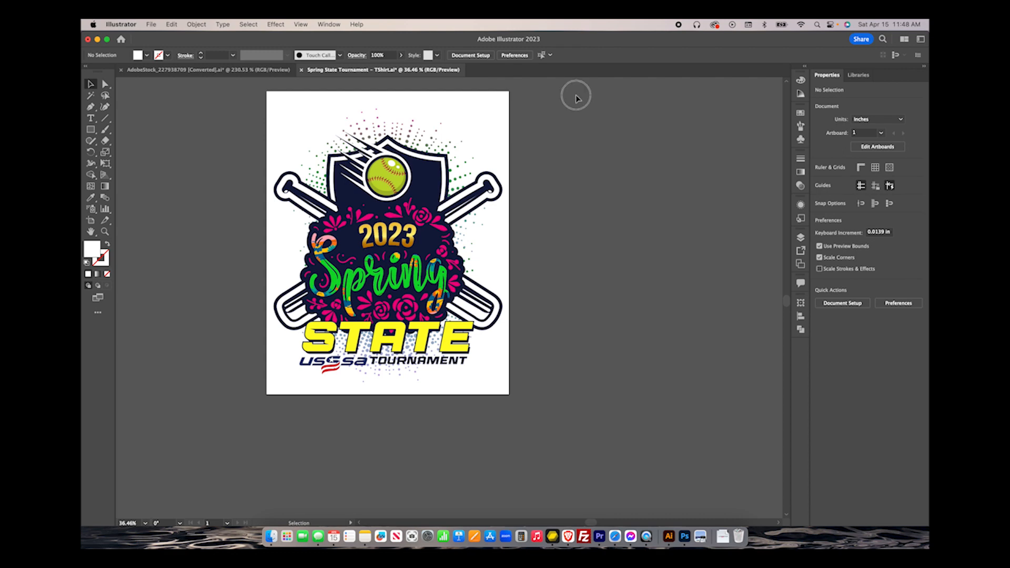
Select all the artwork, move it off to the right of the artboard, and return it to the artboard's centre.
{"action": "left_click_drag", "start_coordinate": [575, 98], "coordinate": [214, 419]}
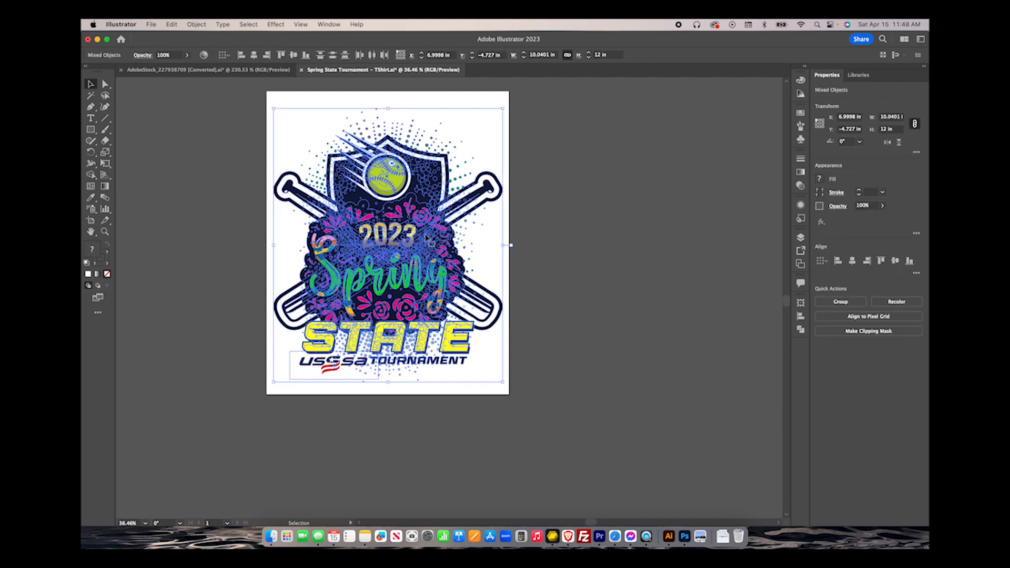
{"action": "left_click_drag", "start_coordinate": [390, 248], "coordinate": [666, 221]}
{"action": "scroll", "coordinate": [587, 382], "scroll_direction": "right", "scroll_amount": 4}
{"action": "scroll", "coordinate": [587, 382], "scroll_direction": "right", "scroll_amount": 3}
{"action": "scroll", "coordinate": [587, 382], "scroll_direction": "up", "scroll_amount": 3}
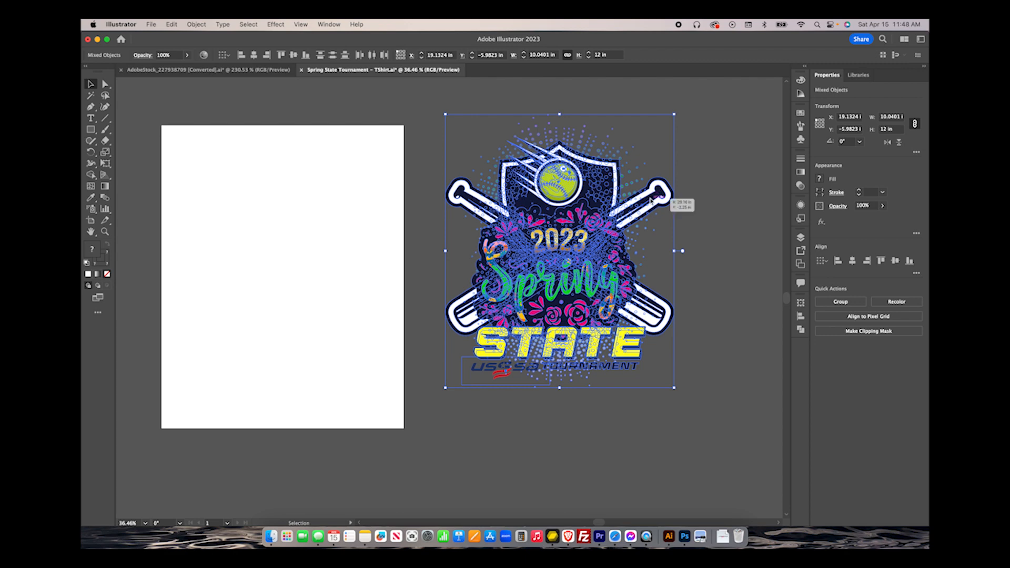
{"action": "left_click_drag", "start_coordinate": [651, 201], "coordinate": [377, 225]}
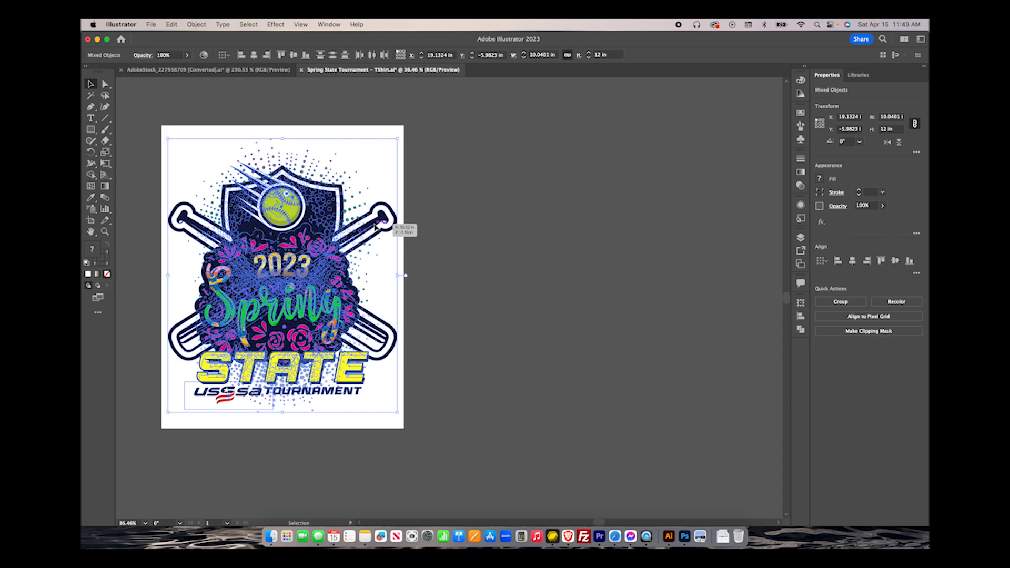
Set up a PNG export of the design to the Desktop, named MonkeyFile, with Use Artboards enabled.
{"action": "scroll", "coordinate": [588, 183], "scroll_direction": "left", "scroll_amount": 3}
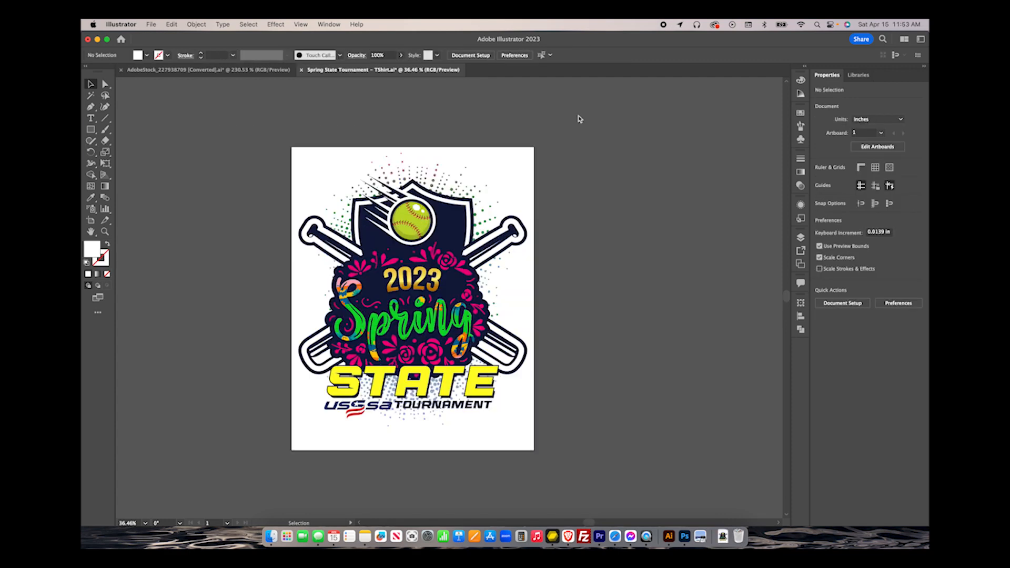
{"action": "left_click", "coordinate": [150, 24]}
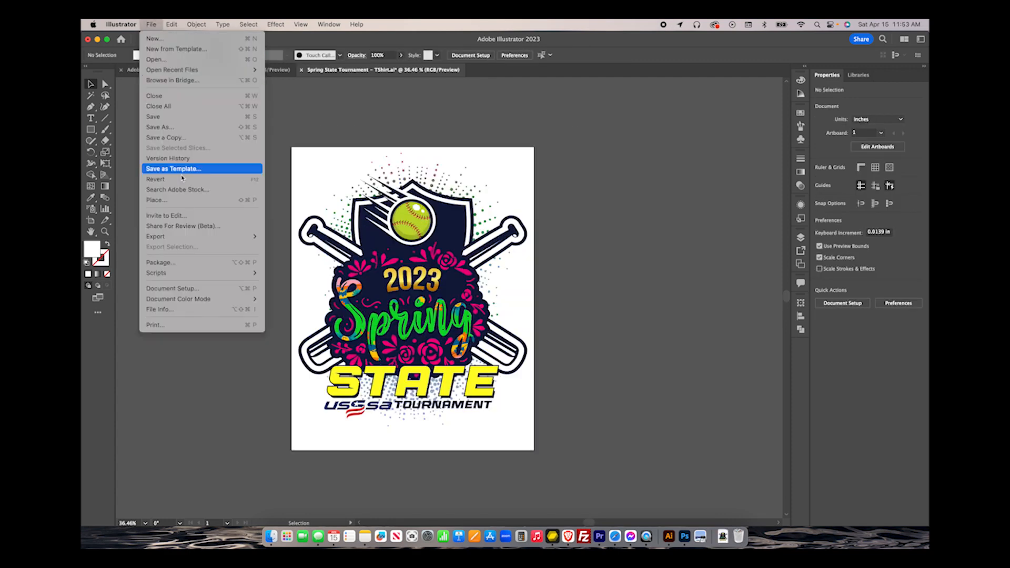
{"action": "mouse_move", "coordinate": [223, 237]}
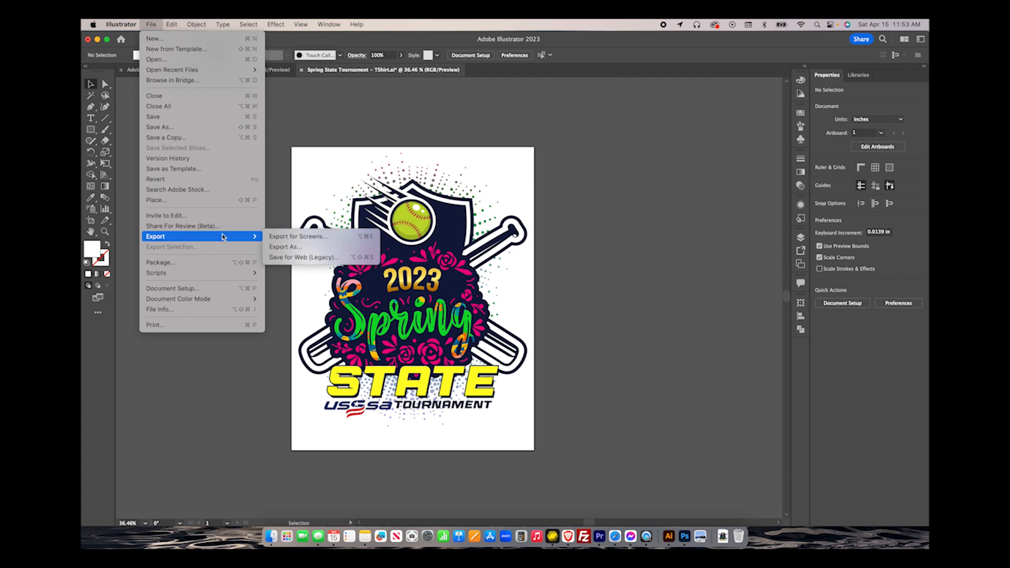
{"action": "left_click", "coordinate": [278, 247]}
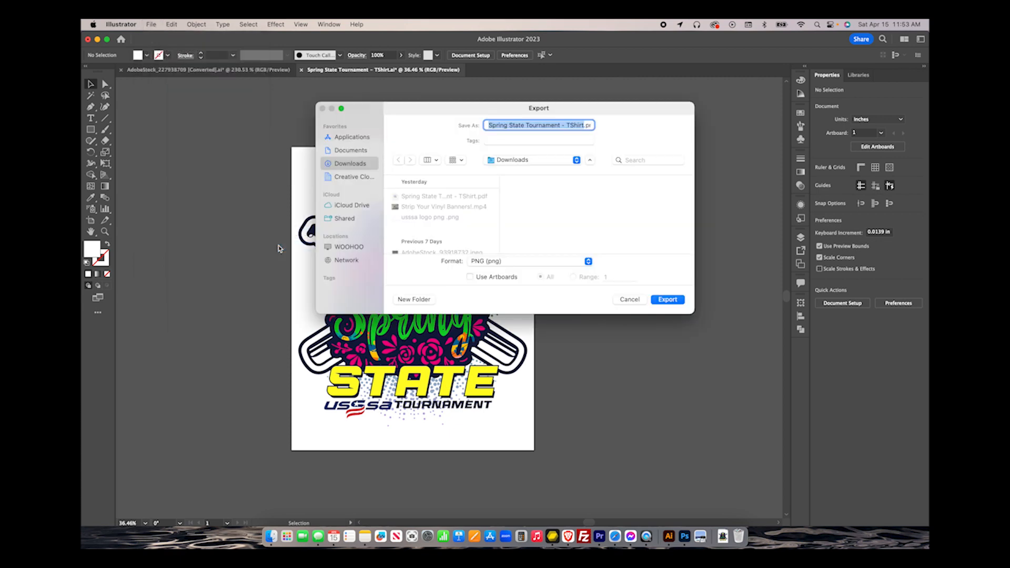
{"action": "left_click", "coordinate": [576, 160]}
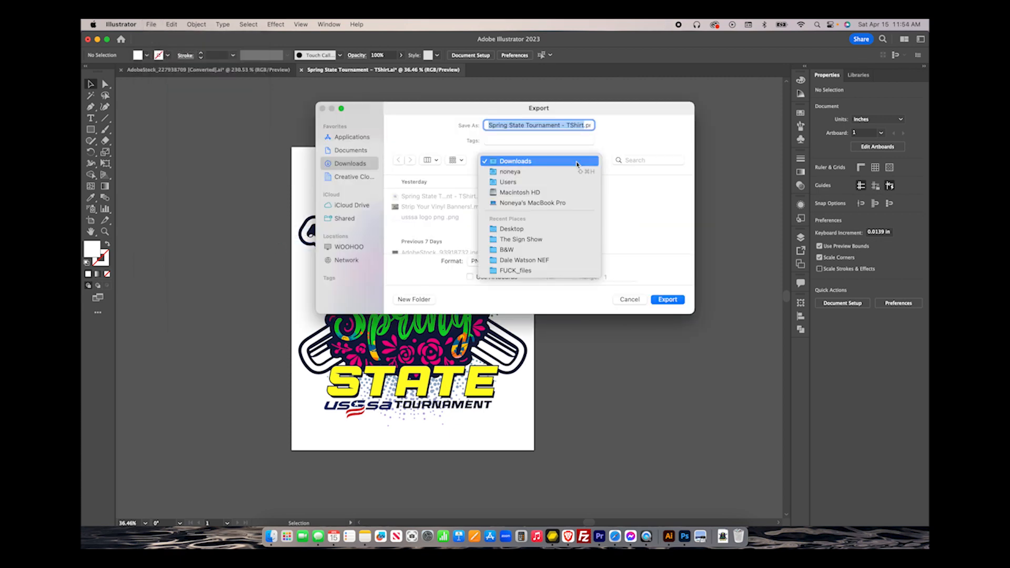
{"action": "left_click", "coordinate": [526, 230]}
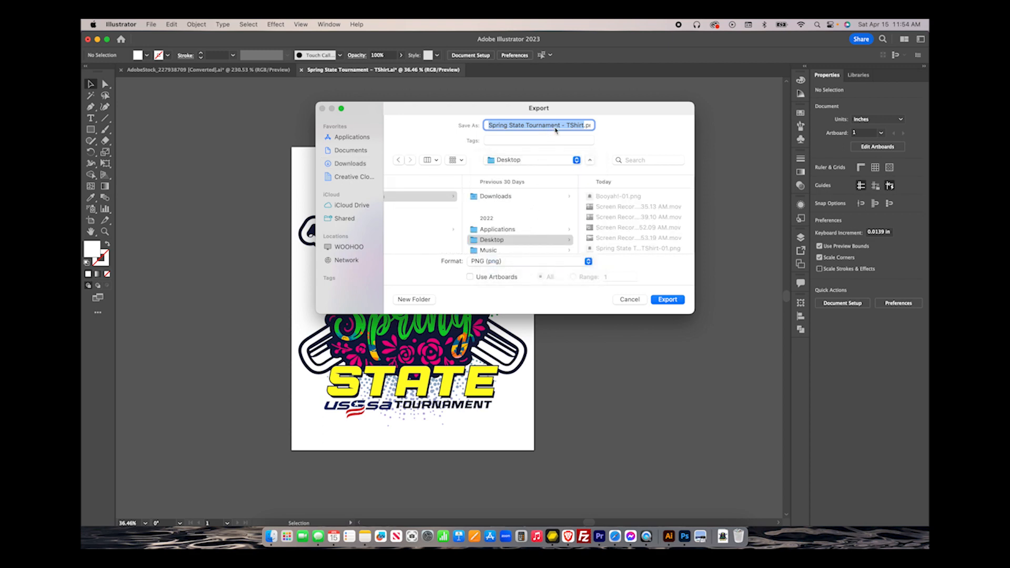
{"action": "type", "text": "Monkey"}
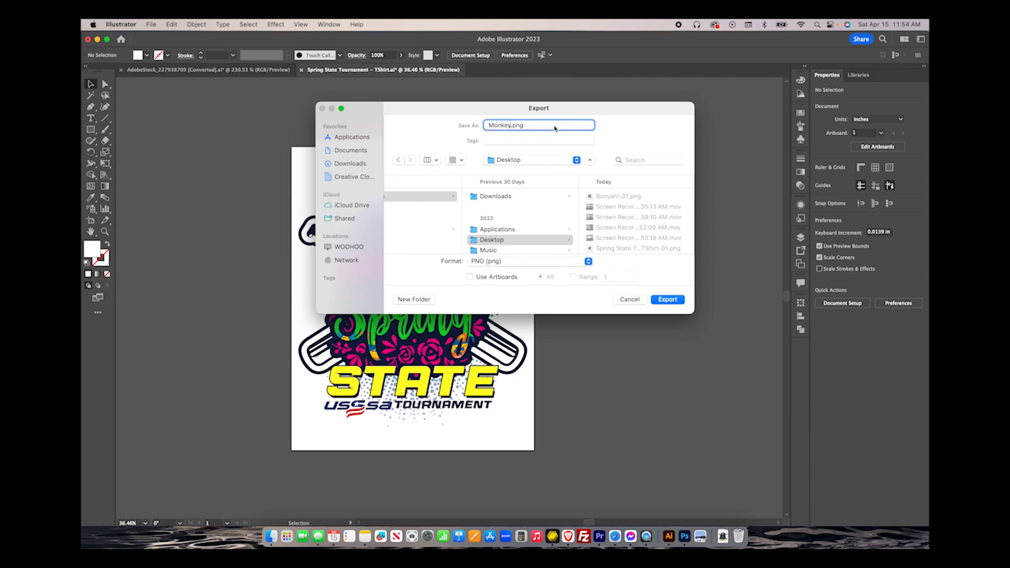
{"action": "type", "text": "File"}
{"action": "left_click", "coordinate": [471, 277]}
{"action": "left_click", "coordinate": [668, 301]}
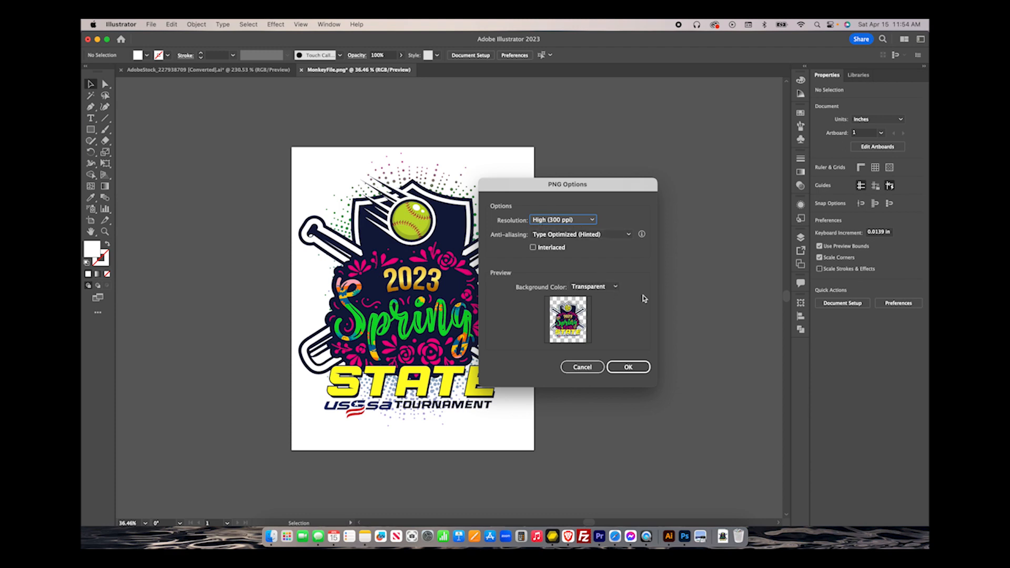
Export the PNG with a transparent background at High (300 ppi) resolution.
{"action": "left_click", "coordinate": [615, 287]}
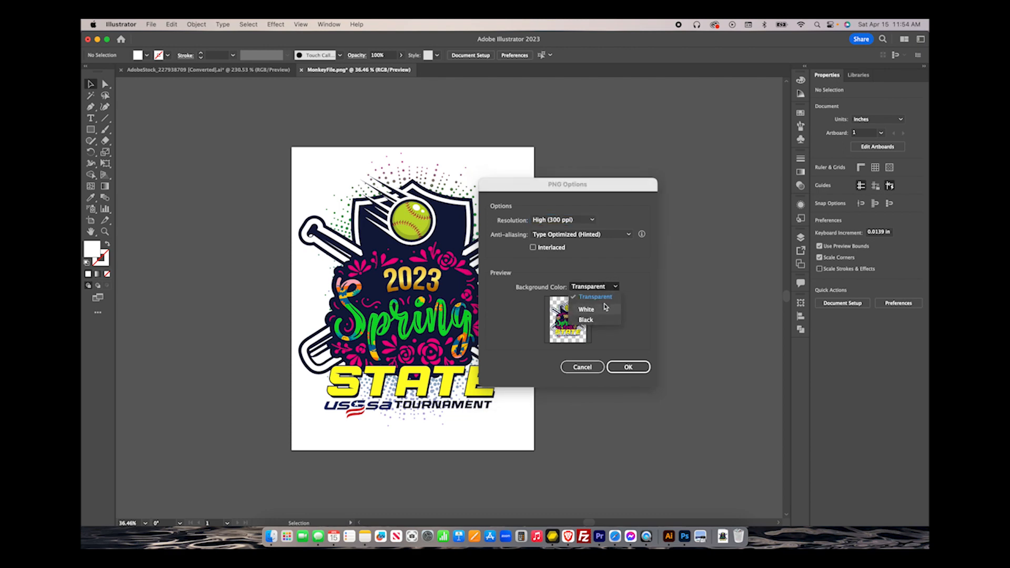
{"action": "left_click", "coordinate": [605, 298]}
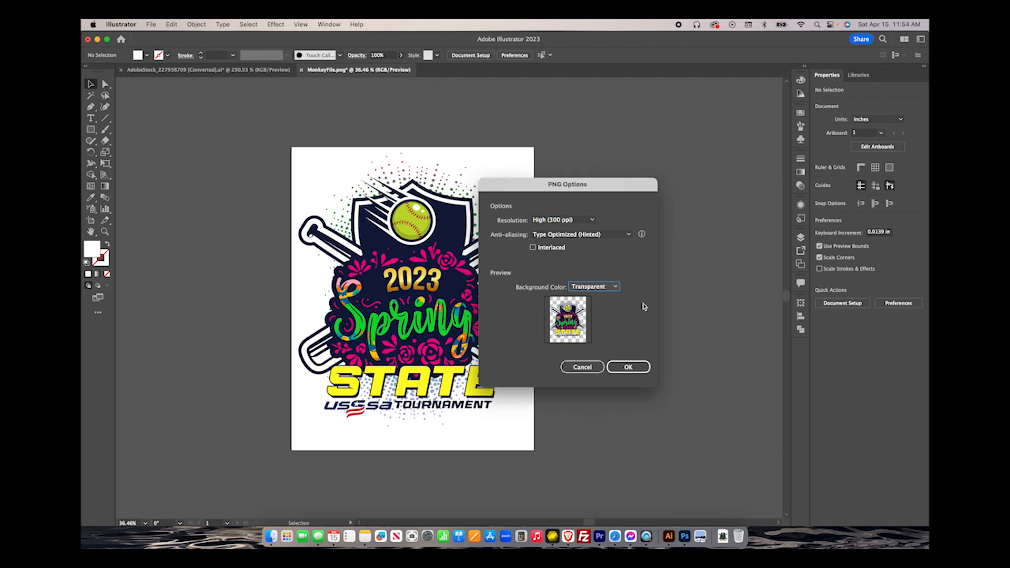
{"action": "left_click", "coordinate": [631, 371]}
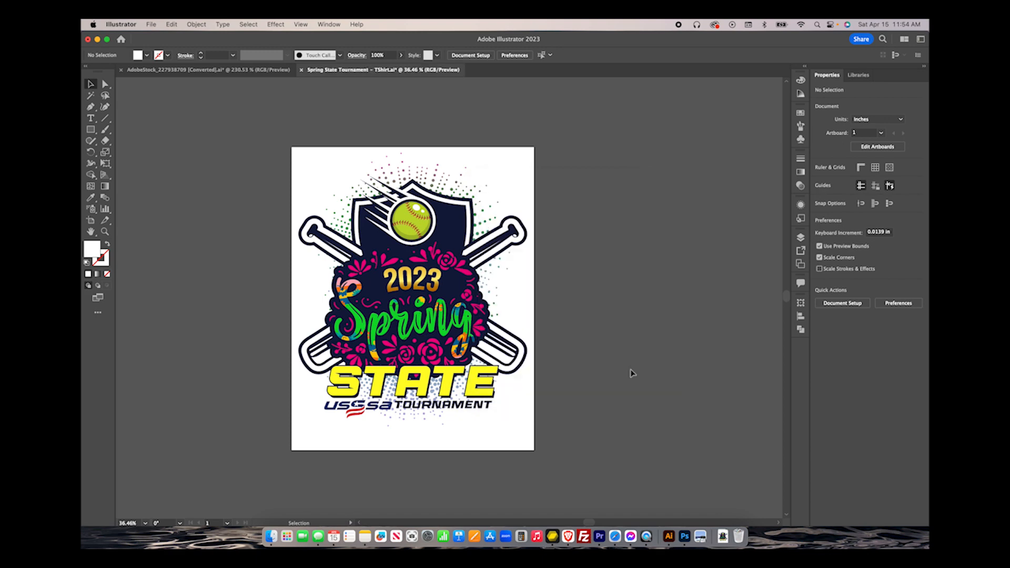
Switch to the desktop, inspect the exported MonkeyFile-01.png in Preview, and close it.
{"action": "left_click", "coordinate": [98, 40]}
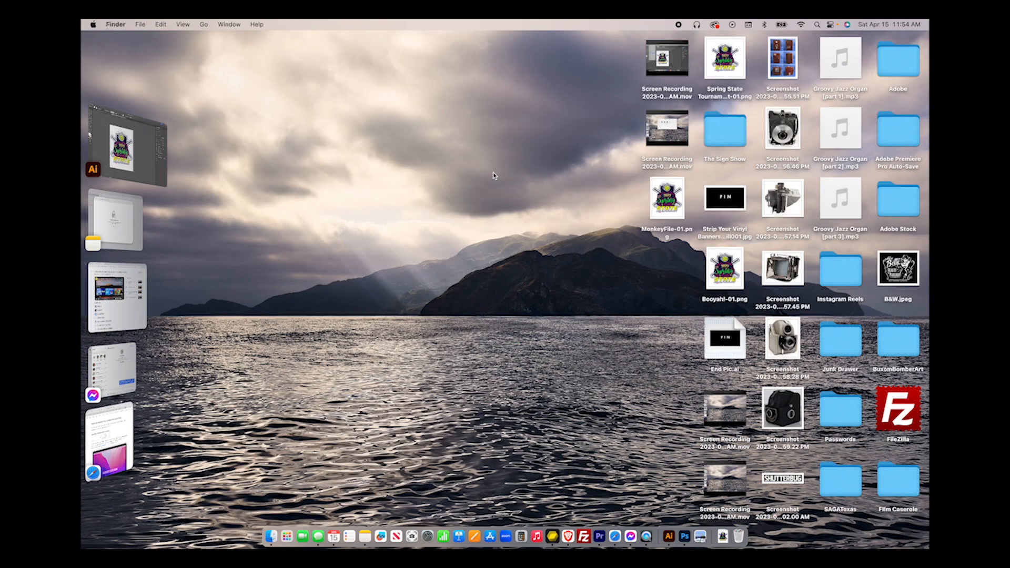
{"action": "double_click", "coordinate": [673, 200]}
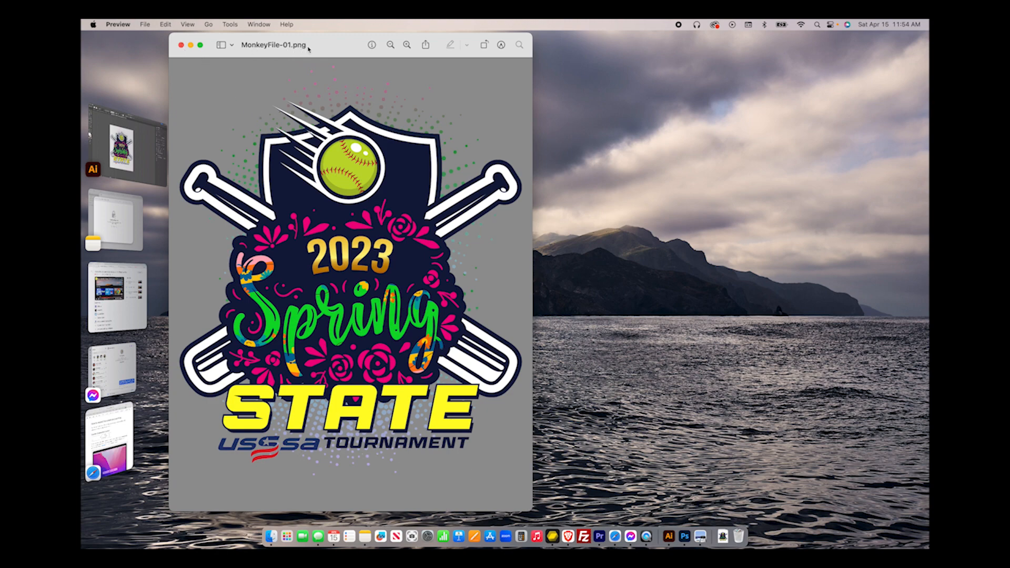
{"action": "left_click", "coordinate": [181, 45]}
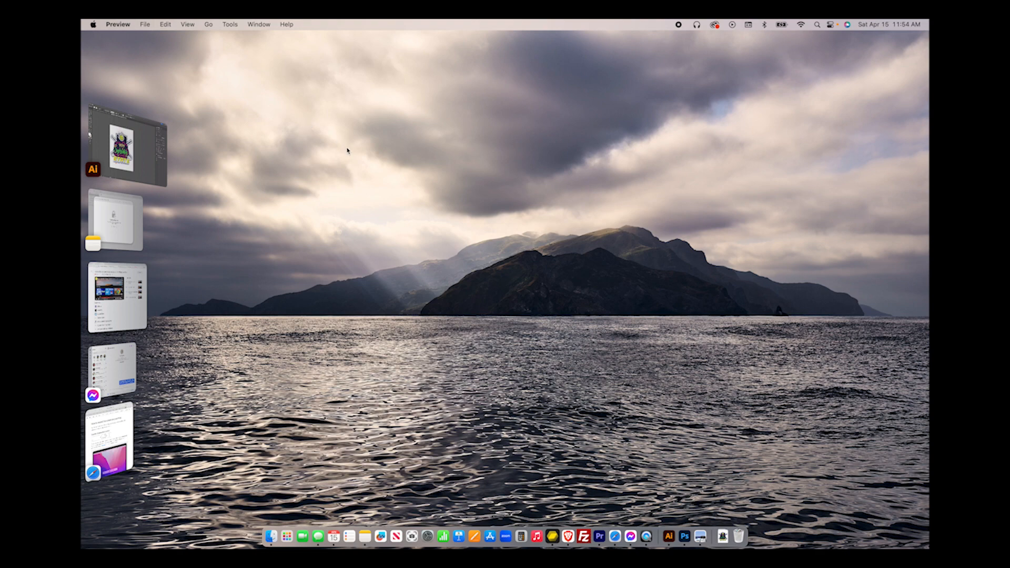